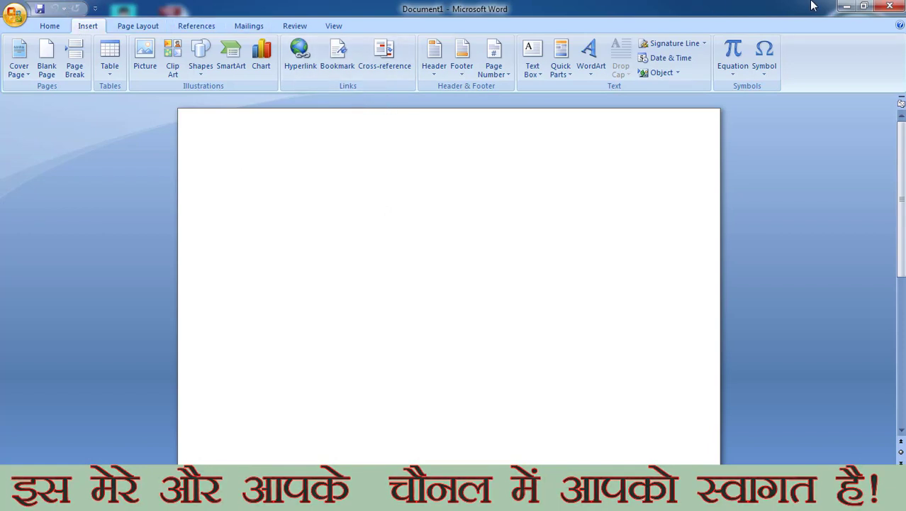
# Step: Minimise the blank Word document window to reveal the Windows desktop
pyautogui.moveTo(486, 81)
pyautogui.mouseDown()
pyautogui.moveTo(426, 86)
pyautogui.moveTo(568, 115)
pyautogui.mouseUp()
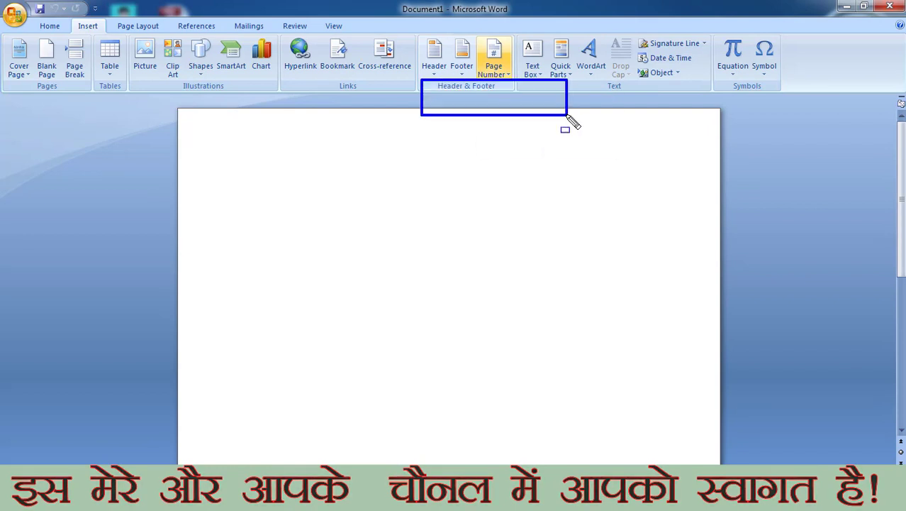
pyautogui.moveTo(434, 69); pyautogui.dragTo(437, 108)
pyautogui.moveTo(459, 64); pyautogui.dragTo(470, 99)
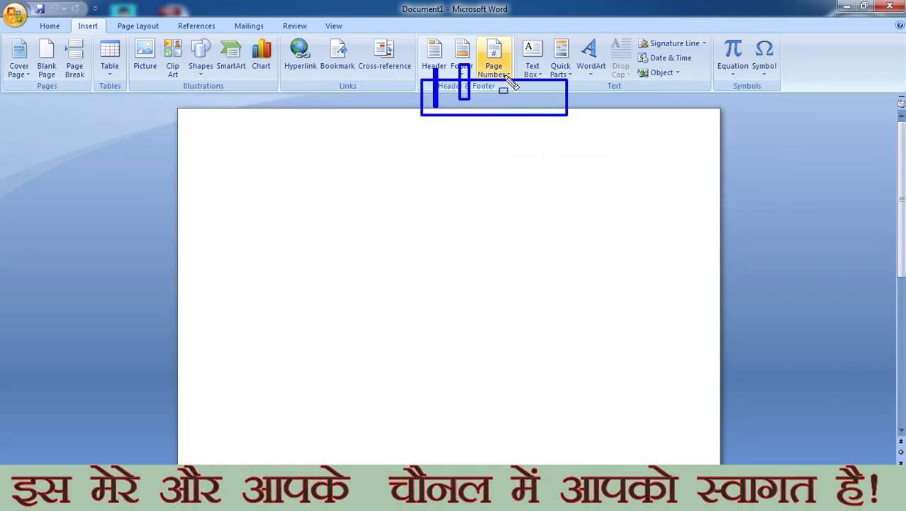
pyautogui.moveTo(507, 75); pyautogui.dragTo(517, 111)
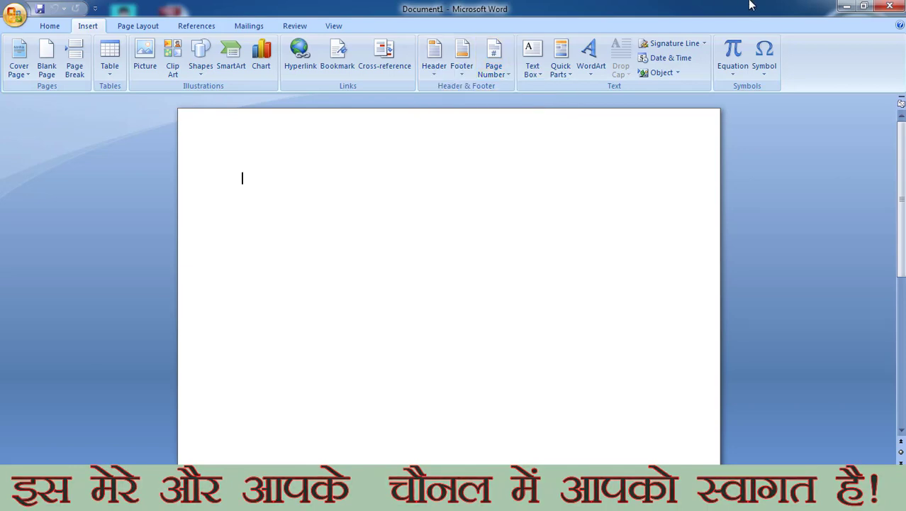
pyautogui.click(844, 6)
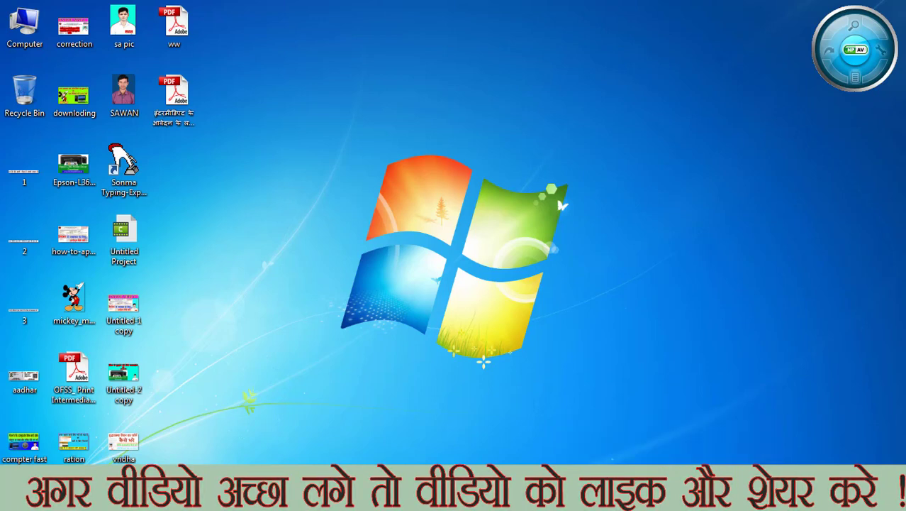
# Step: Restore the Document1 - Microsoft Word window from its taskbar thumbnail
pyautogui.moveTo(511, 497)
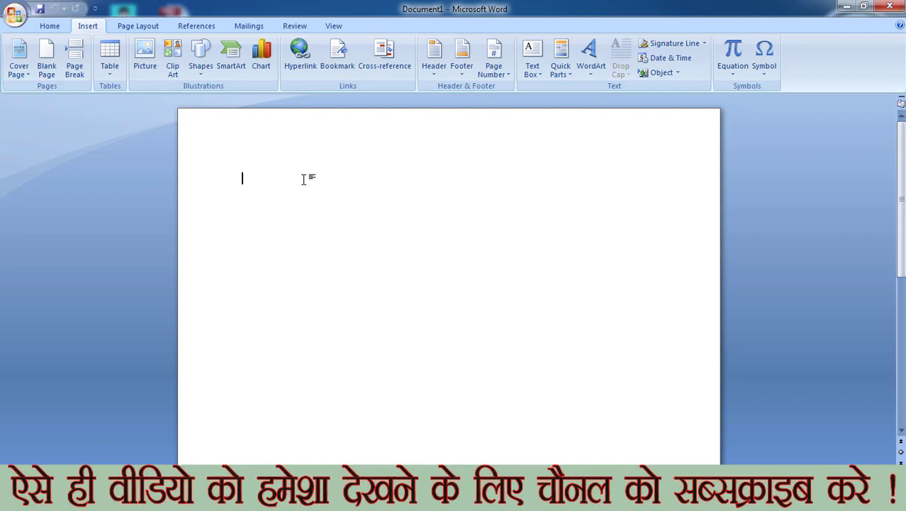
# Step: Insert three paragraphs of =rand() sample text and enlarge all of it to 14 pt
pyautogui.write('=rand(')
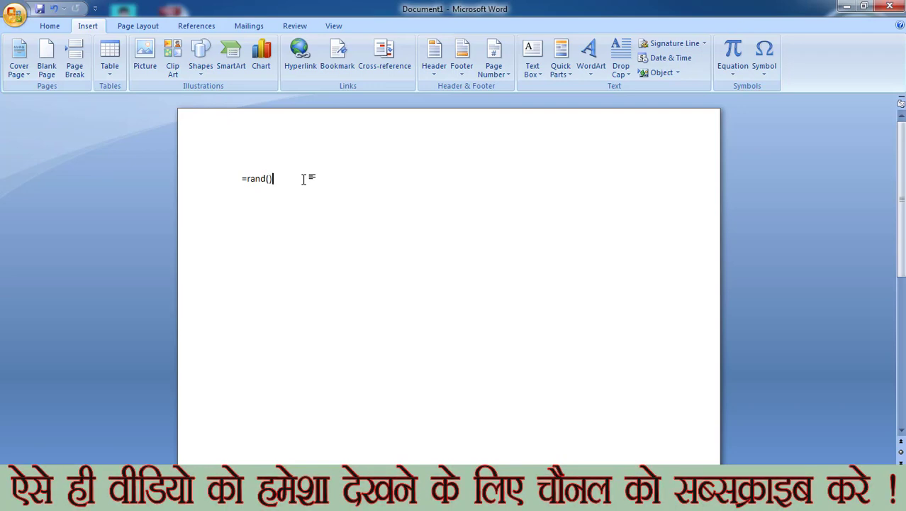
pyautogui.press('Return')
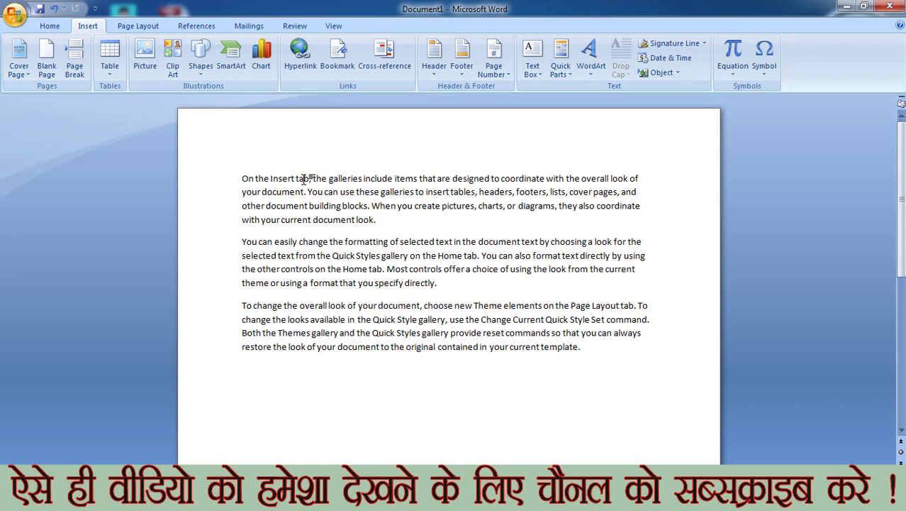
pyautogui.hotkey('ctrl', 'a')
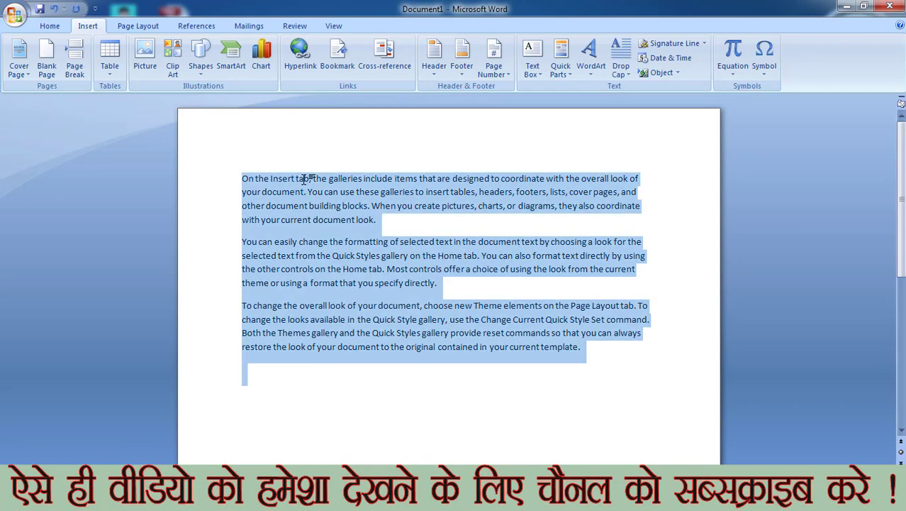
pyautogui.click(50, 26)
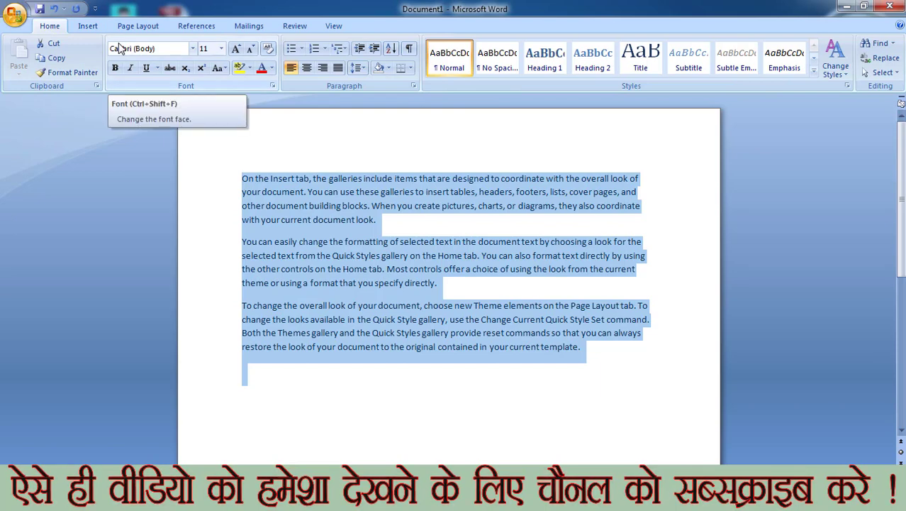
pyautogui.click(236, 50)
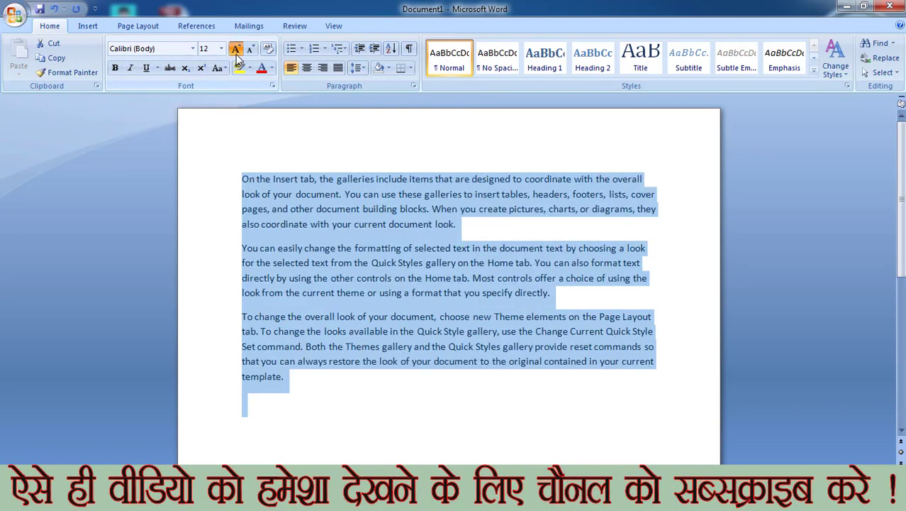
pyautogui.click(236, 50)
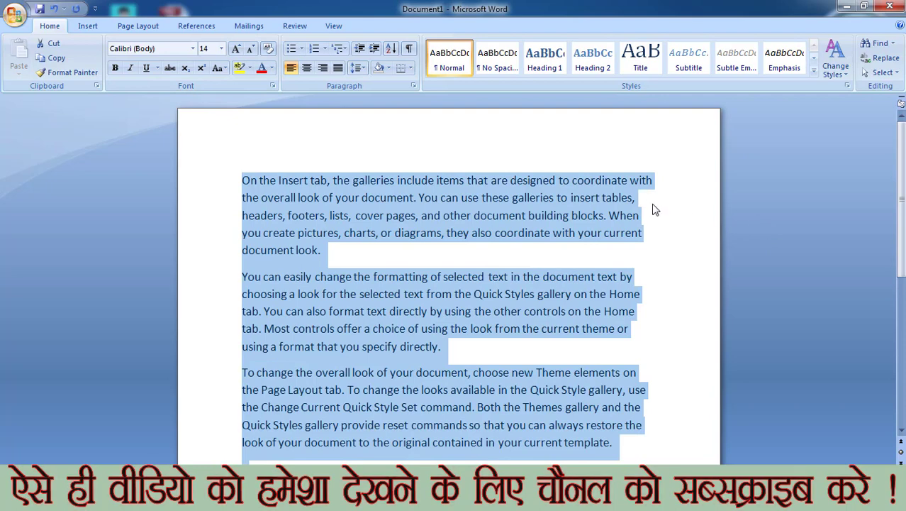
pyautogui.click(584, 181)
pyautogui.click(88, 26)
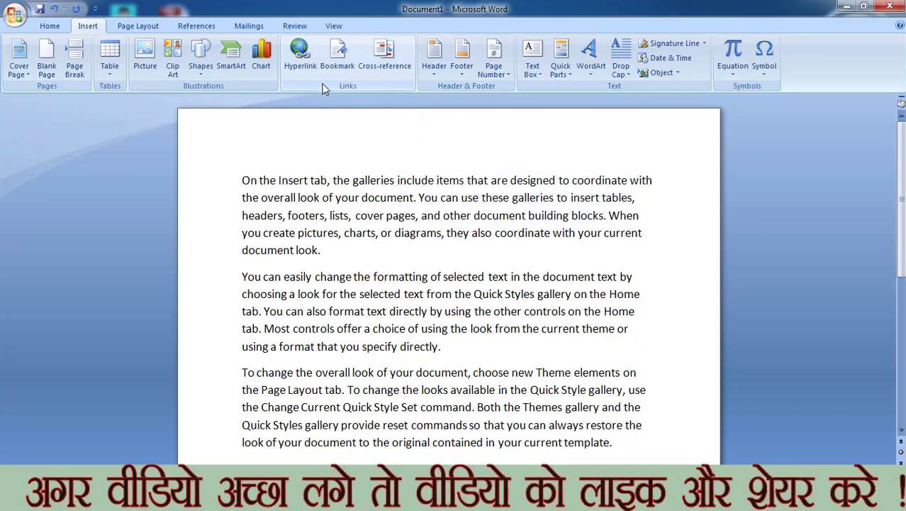
pyautogui.moveTo(193, 115); pyautogui.dragTo(709, 164)
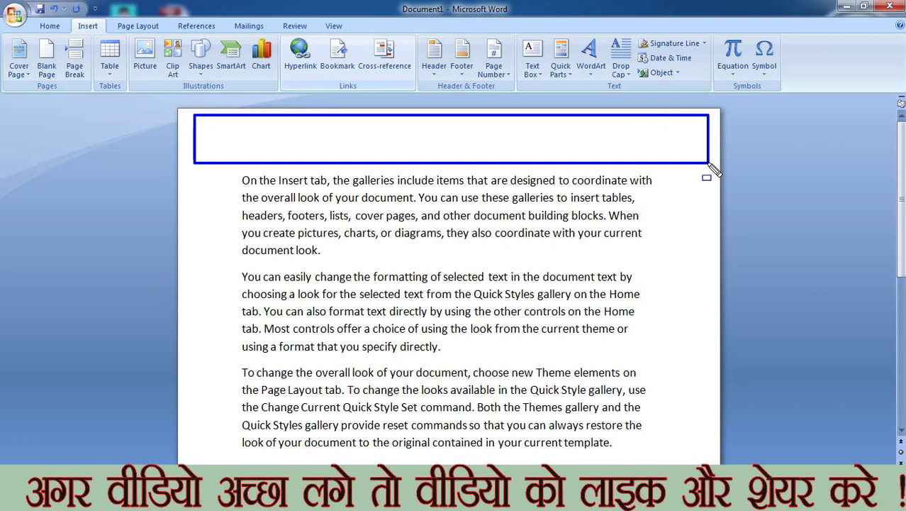
pyautogui.moveTo(278, 121); pyautogui.dragTo(509, 156)
pyautogui.moveTo(549, 126); pyautogui.dragTo(646, 168)
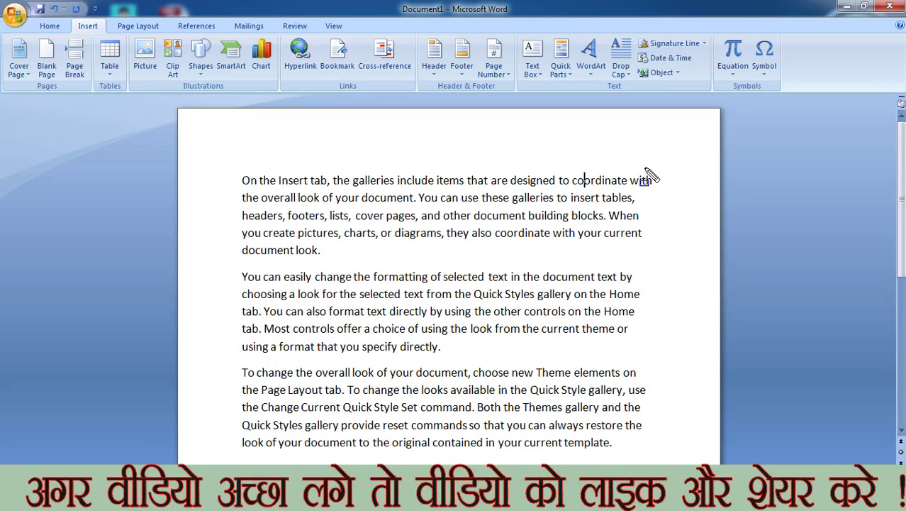
pyautogui.moveTo(901, 199); pyautogui.dragTo(901, 347)
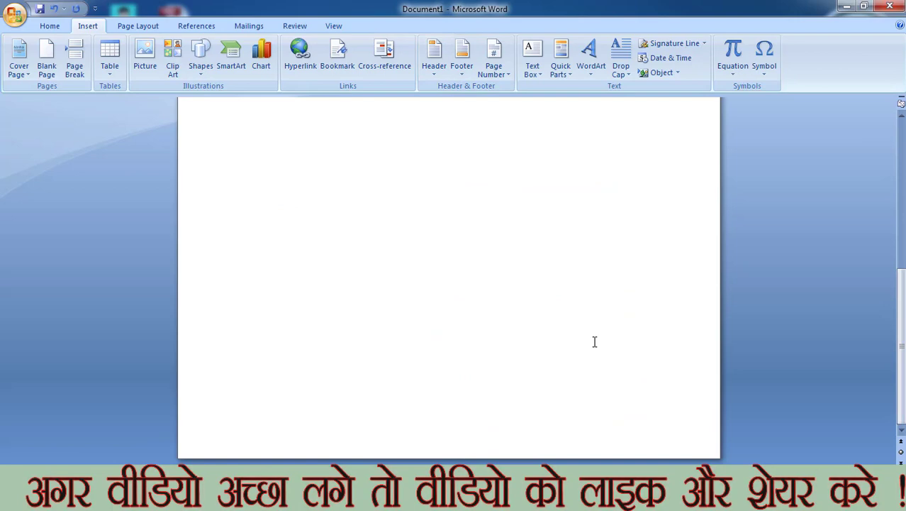
pyautogui.moveTo(186, 409); pyautogui.dragTo(719, 453)
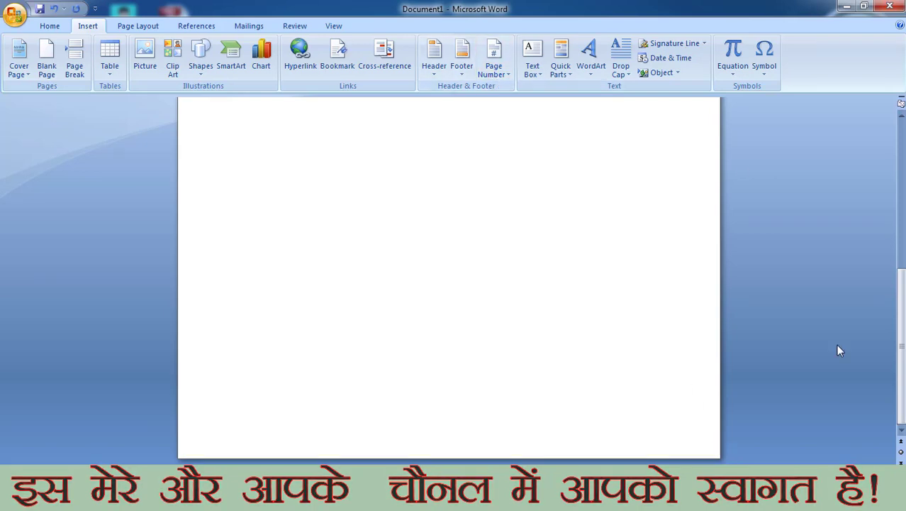
pyautogui.moveTo(900, 347); pyautogui.dragTo(901, 199)
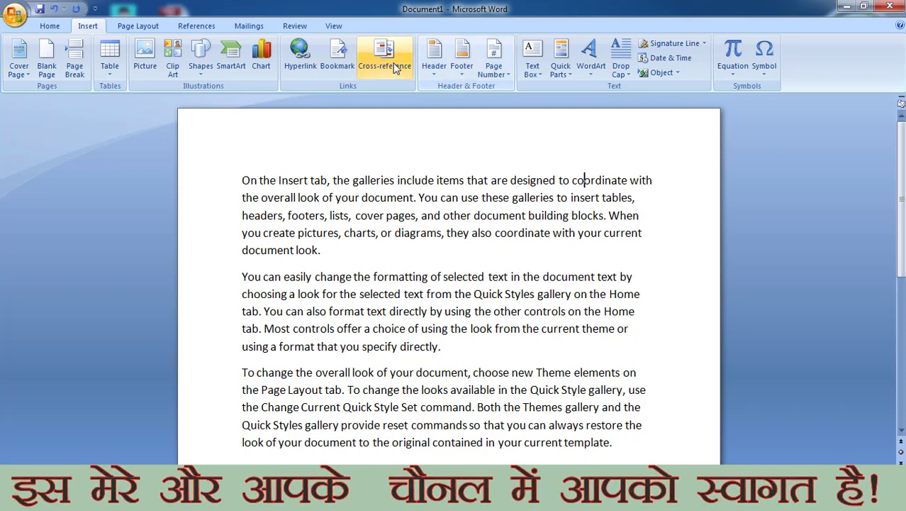
# Step: Insert the built-in Alphabet header with its '[Type the document title]' placeholder
pyautogui.click(433, 61)
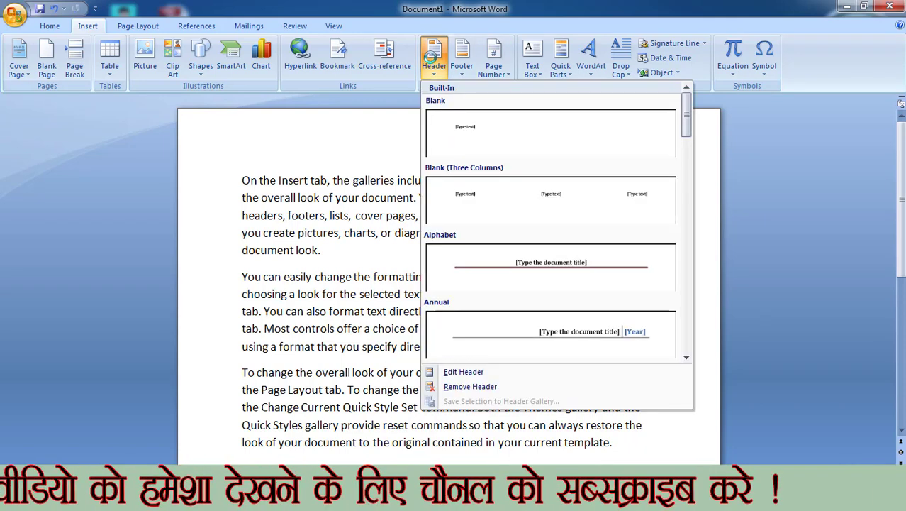
pyautogui.moveTo(432, 115); pyautogui.dragTo(537, 160)
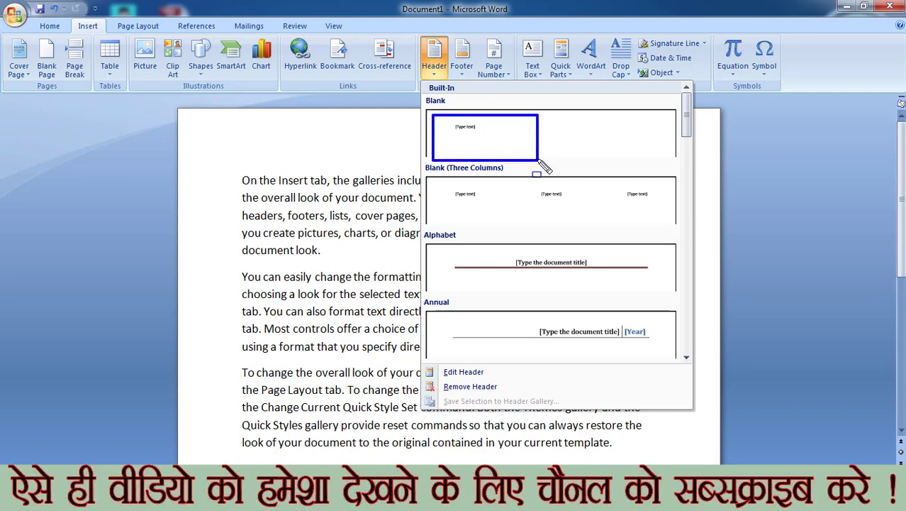
pyautogui.moveTo(435, 177)
pyautogui.mouseDown()
pyautogui.moveTo(586, 210)
pyautogui.moveTo(675, 192)
pyautogui.mouseUp()
pyautogui.moveTo(457, 249); pyautogui.dragTo(656, 275)
pyautogui.moveTo(454, 312)
pyautogui.mouseDown()
pyautogui.moveTo(651, 363)
pyautogui.moveTo(673, 357)
pyautogui.mouseUp()
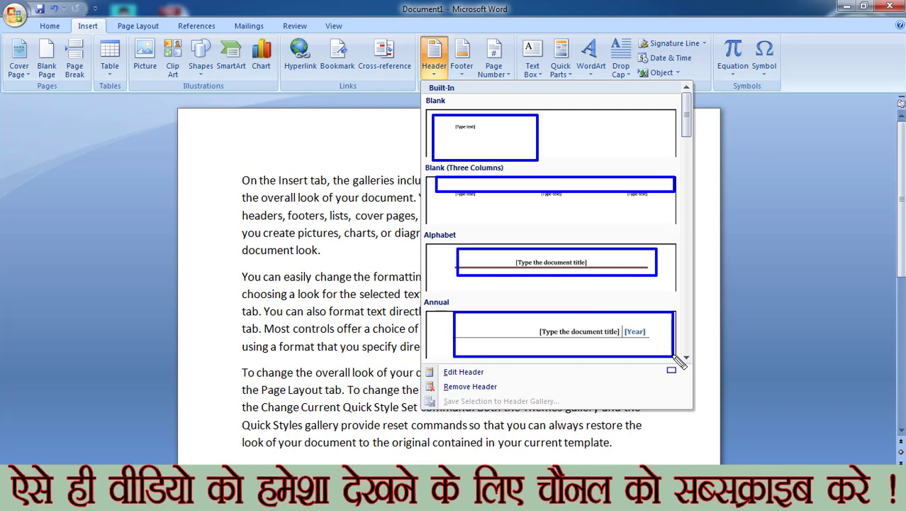
pyautogui.press('Escape')
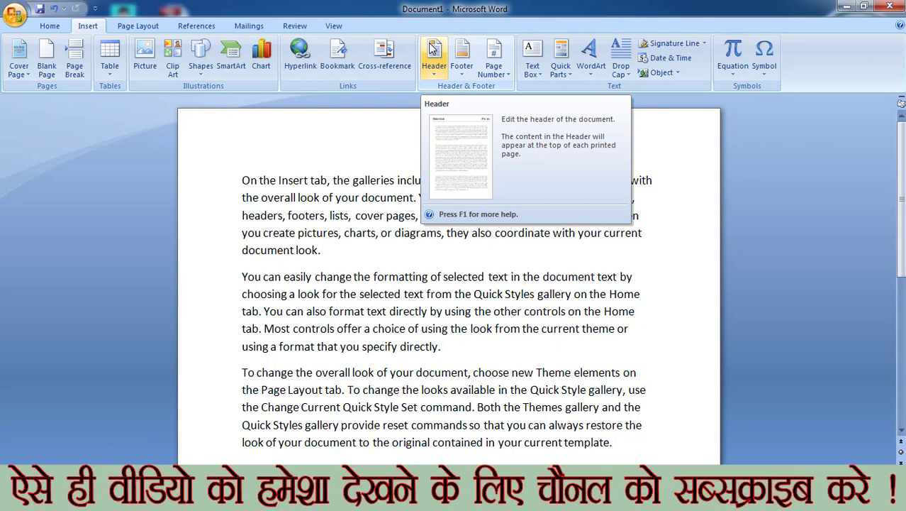
pyautogui.click(431, 48)
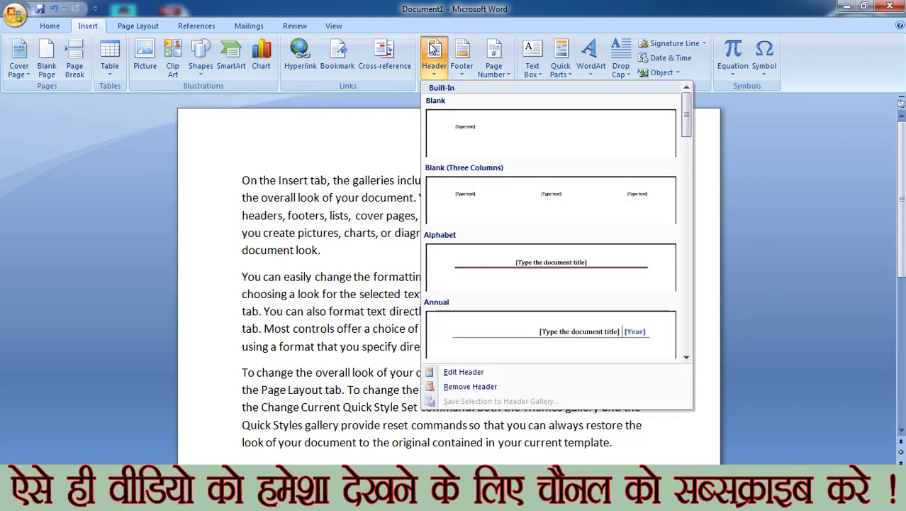
pyautogui.click(518, 257)
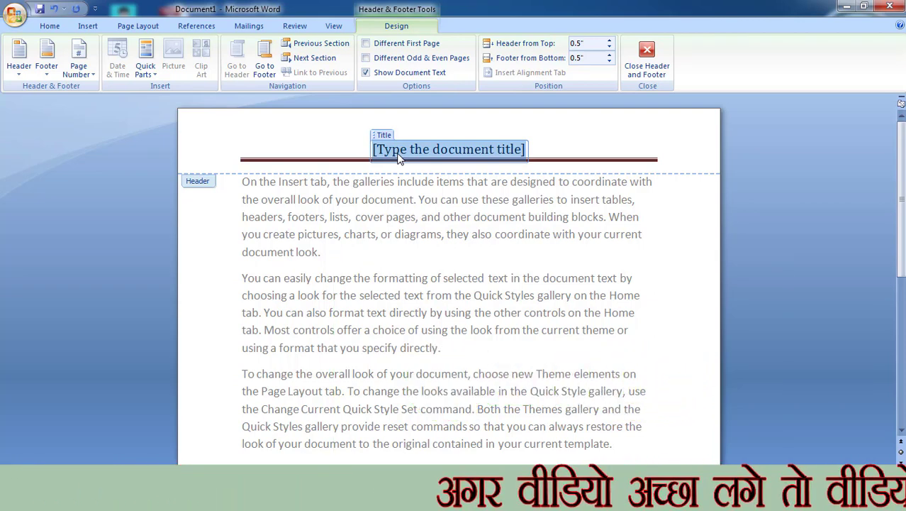
# Step: Type 'Students Computer' as the header title and select it
pyautogui.write('Sa')
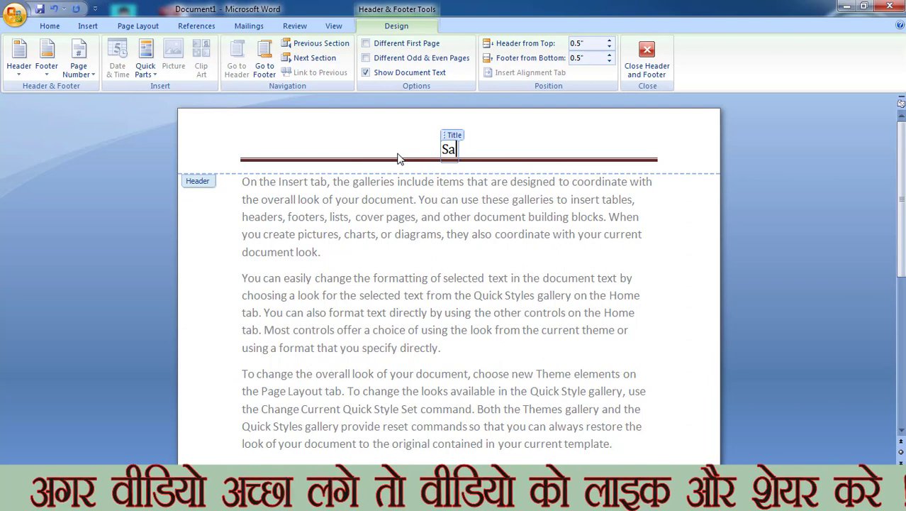
pyautogui.press('BackSpace')
pyautogui.write('tudeb')
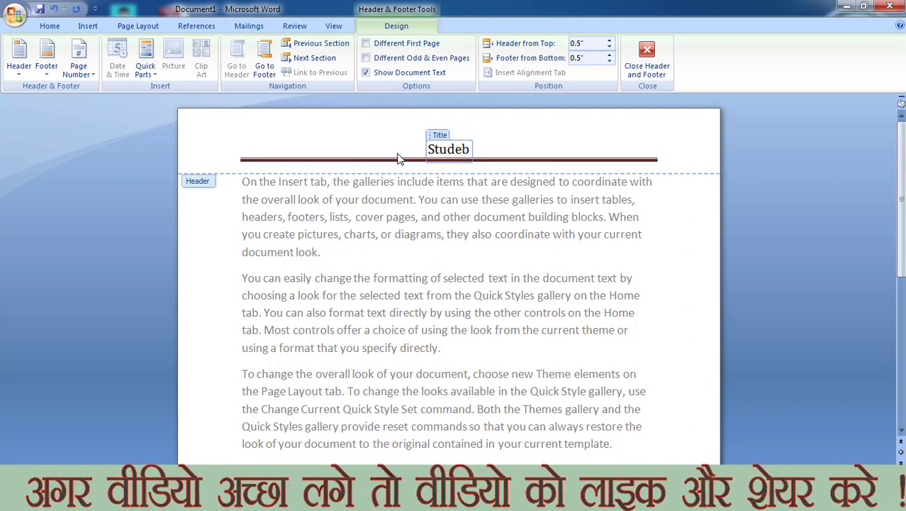
pyautogui.press('BackSpace')
pyautogui.write('nts ')
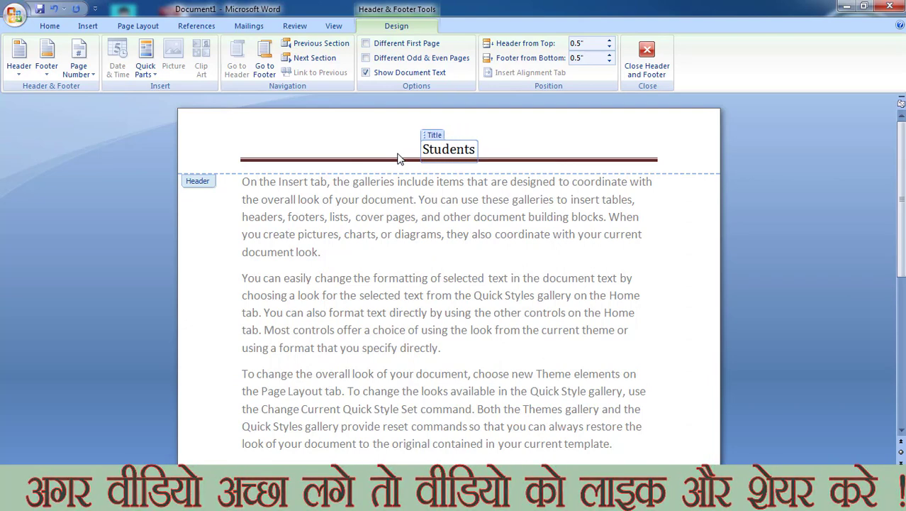
pyautogui.write('C')
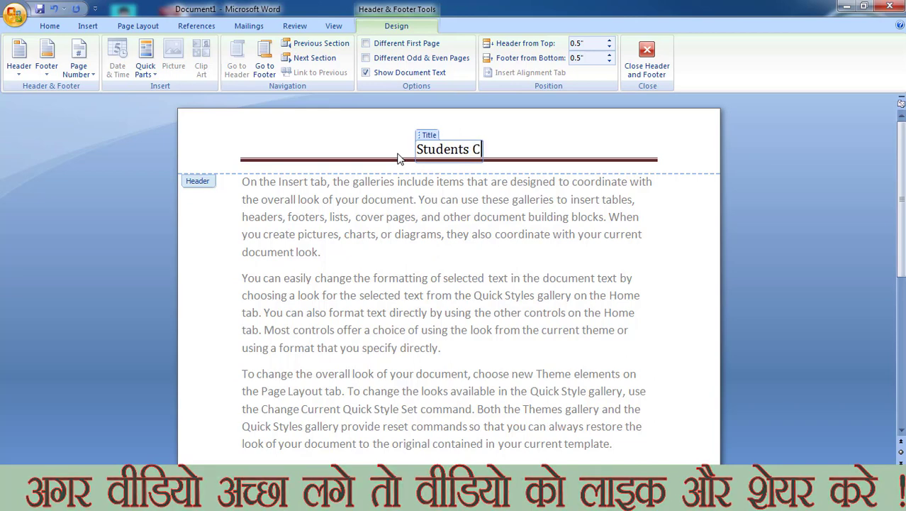
pyautogui.write('omput')
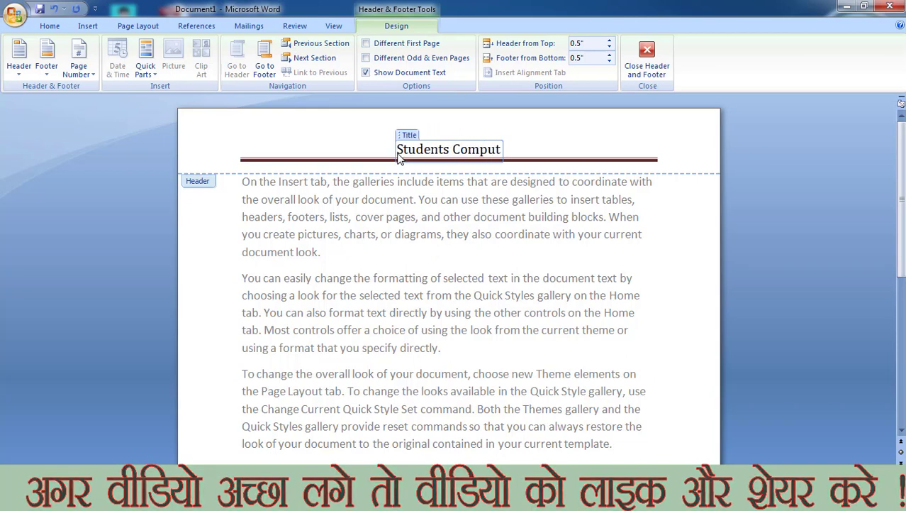
pyautogui.write('er')
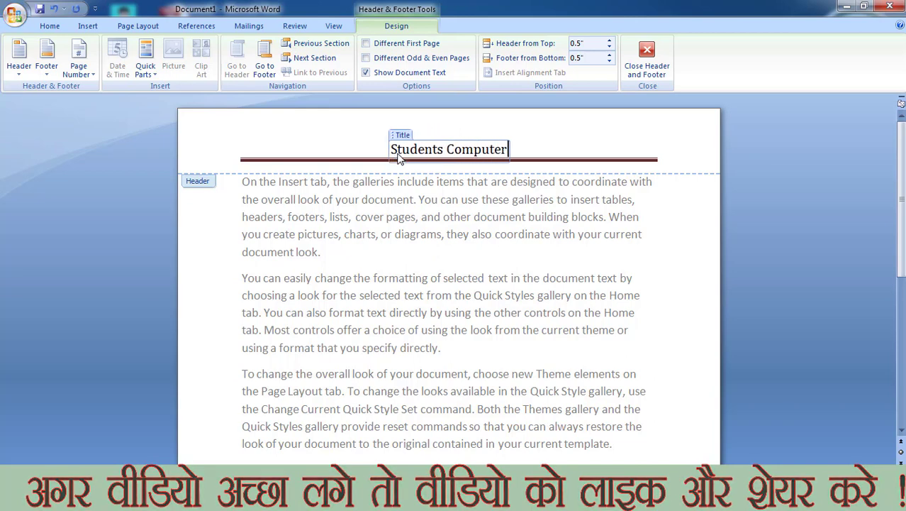
pyautogui.hotkey('ctrl', 'a')
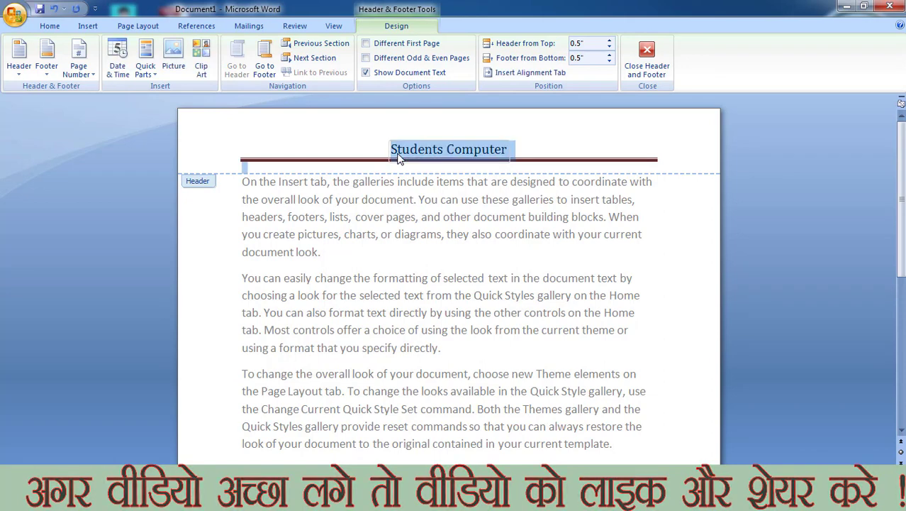
# Step: Make the 'Students Computer' header title 26 pt and red
pyautogui.click(60, 28)
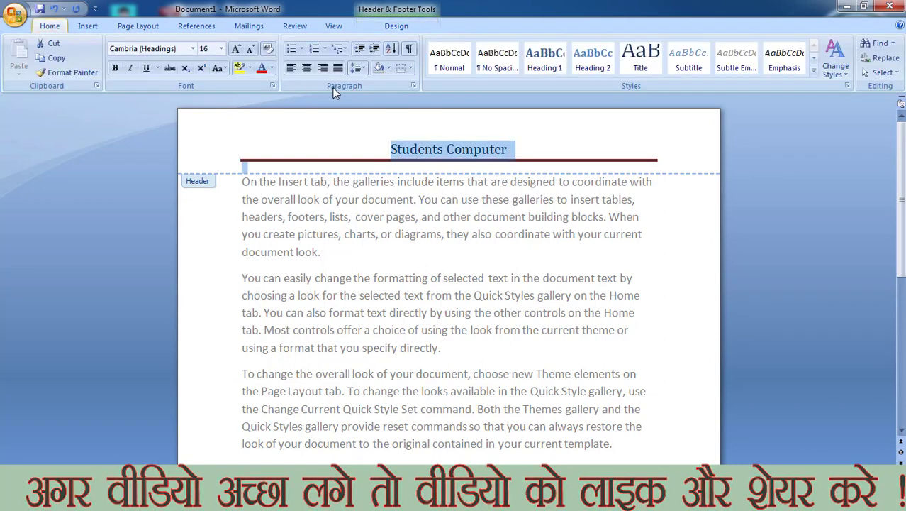
pyautogui.click(236, 51)
pyautogui.click(236, 50)
pyautogui.click(236, 49)
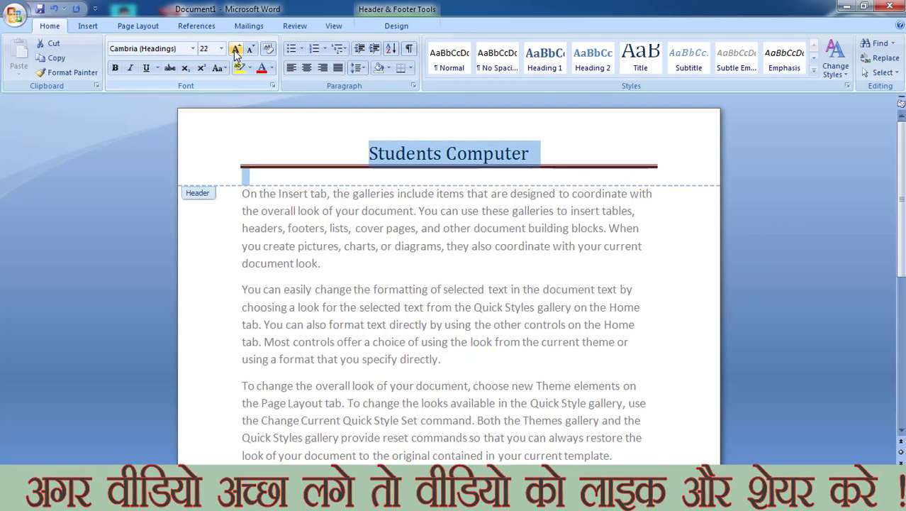
pyautogui.click(236, 50)
pyautogui.click(236, 50)
pyautogui.click(261, 69)
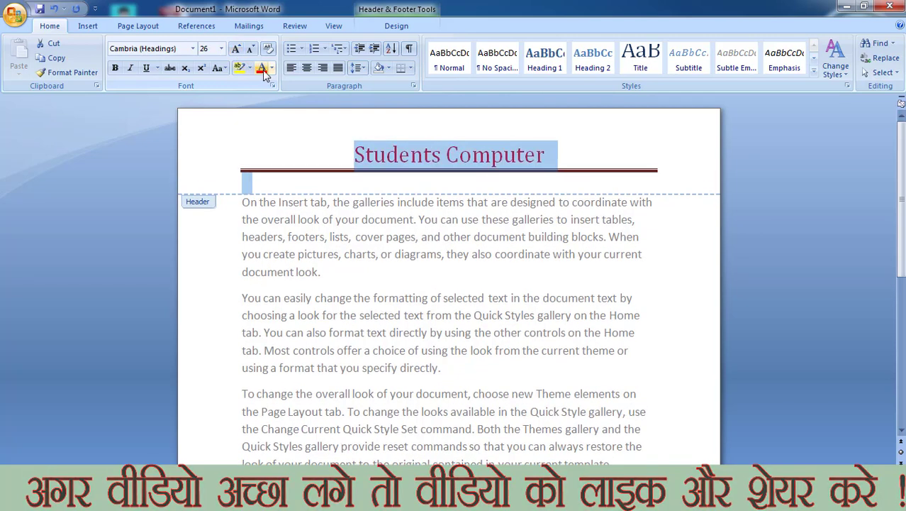
pyautogui.click(578, 157)
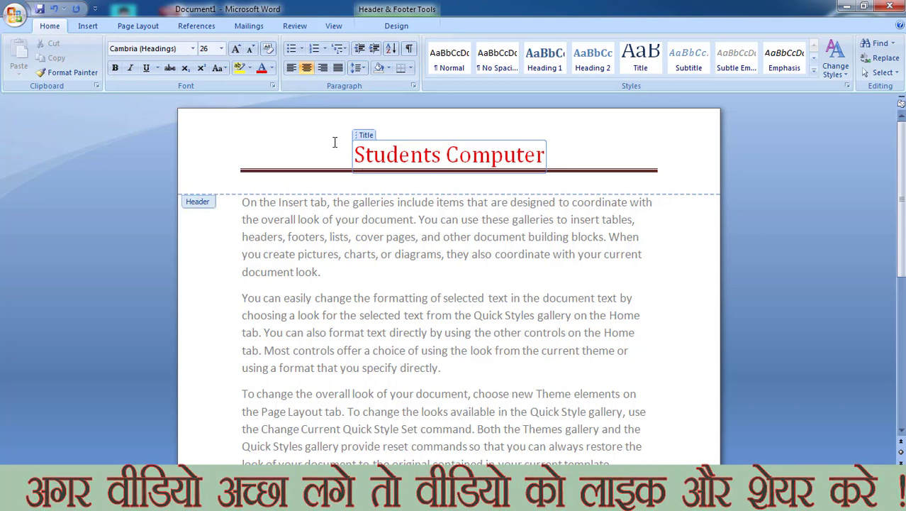
pyautogui.click(396, 28)
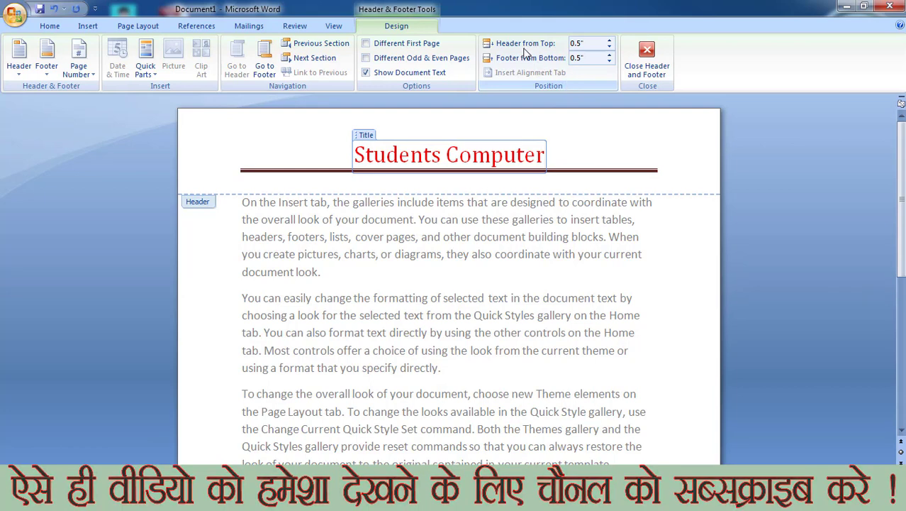
# Step: Set Header from Top to 0.2" and Footer from Bottom to 0.3"
pyautogui.click(609, 48)
pyautogui.click(609, 48)
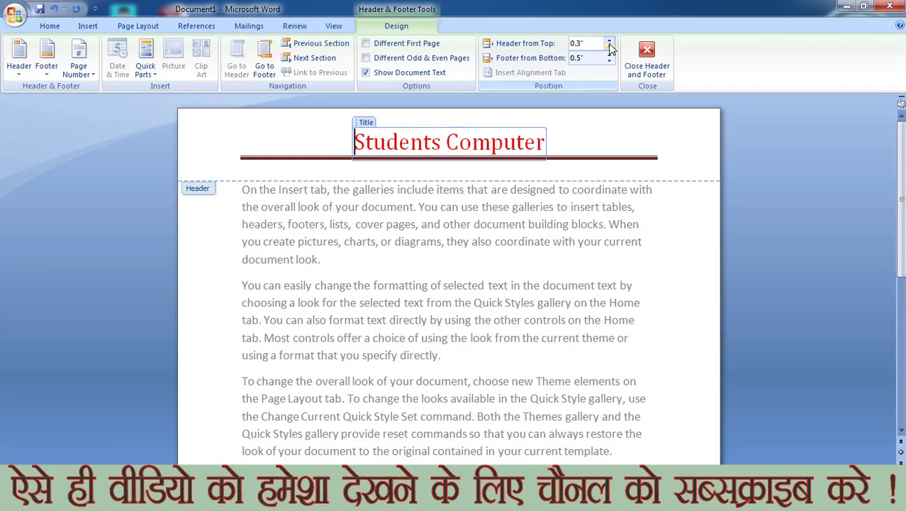
pyautogui.click(609, 48)
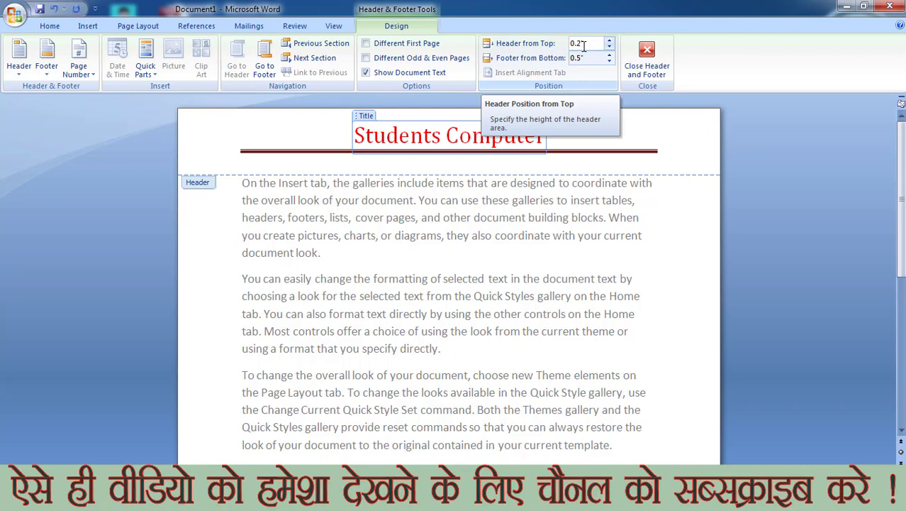
pyautogui.click(609, 48)
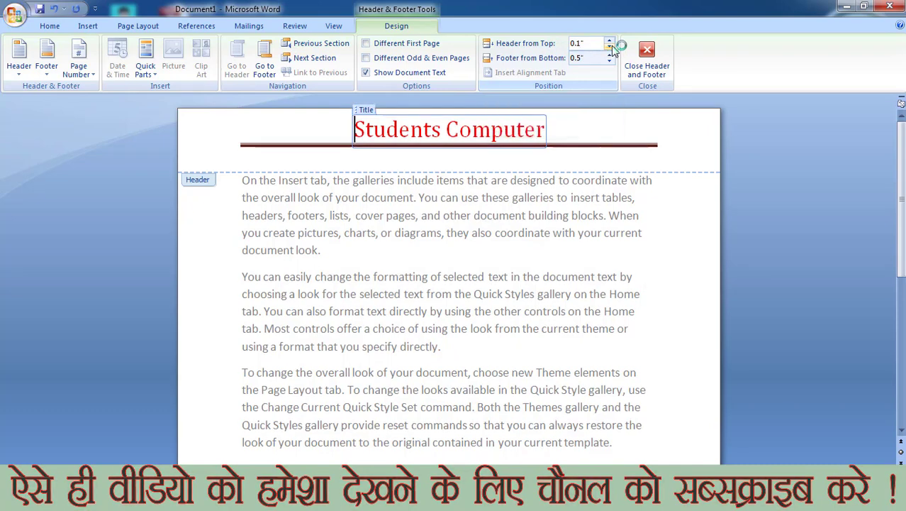
pyautogui.click(609, 41)
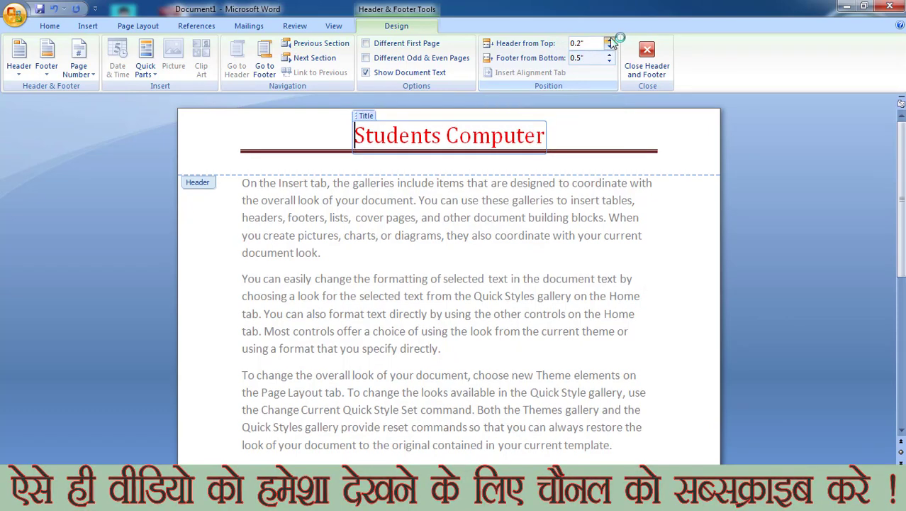
pyautogui.click(610, 41)
pyautogui.click(610, 40)
pyautogui.click(610, 41)
pyautogui.click(610, 41)
pyautogui.click(610, 41)
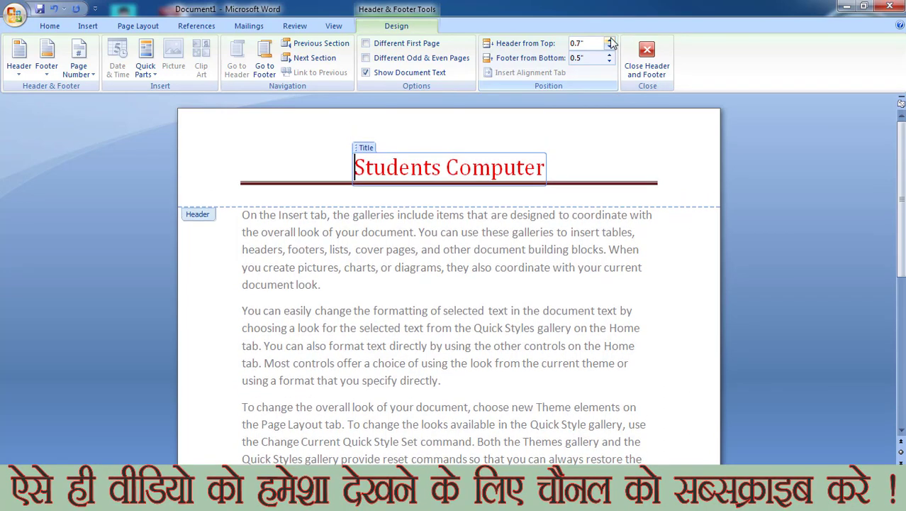
pyautogui.click(610, 47)
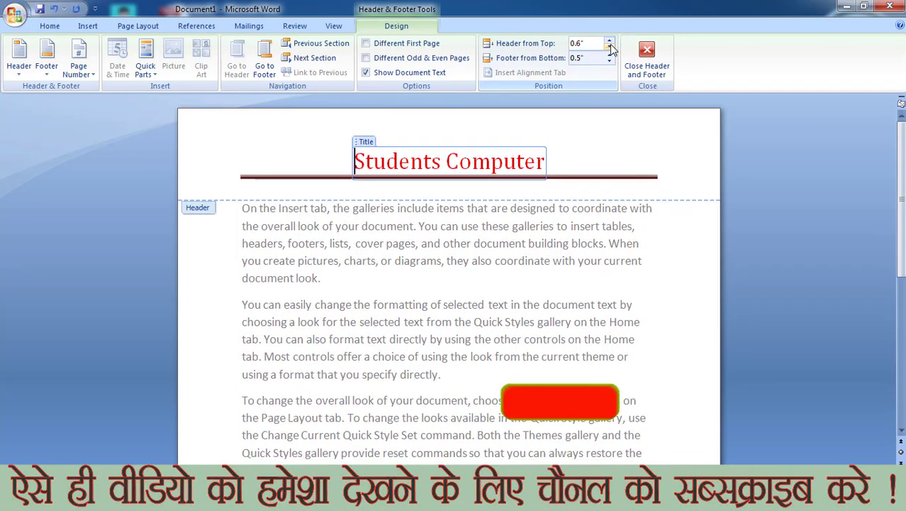
pyautogui.click(610, 47)
pyautogui.click(609, 47)
pyautogui.click(610, 47)
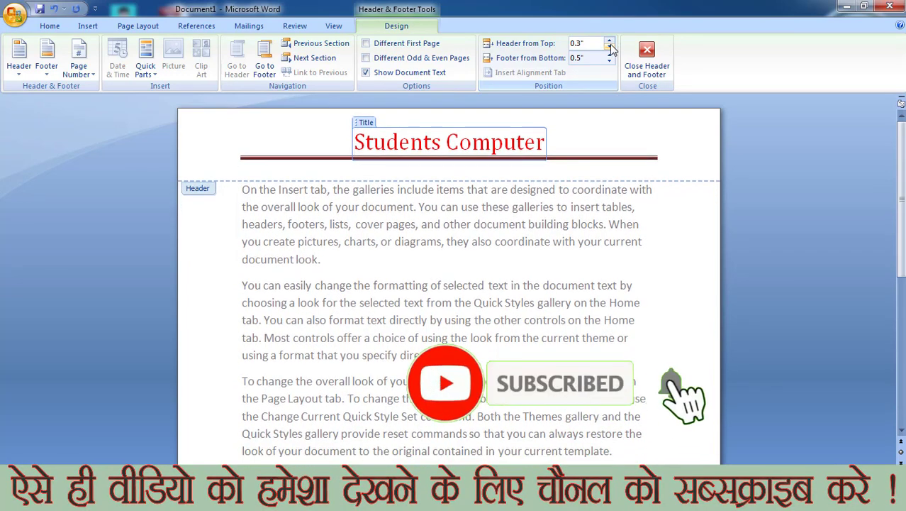
pyautogui.click(609, 47)
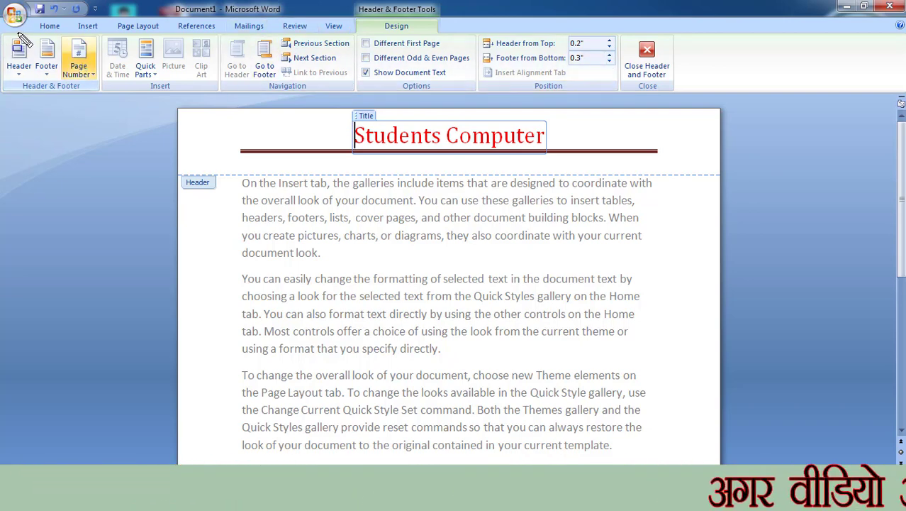
pyautogui.moveTo(17, 32); pyautogui.dragTo(475, 88)
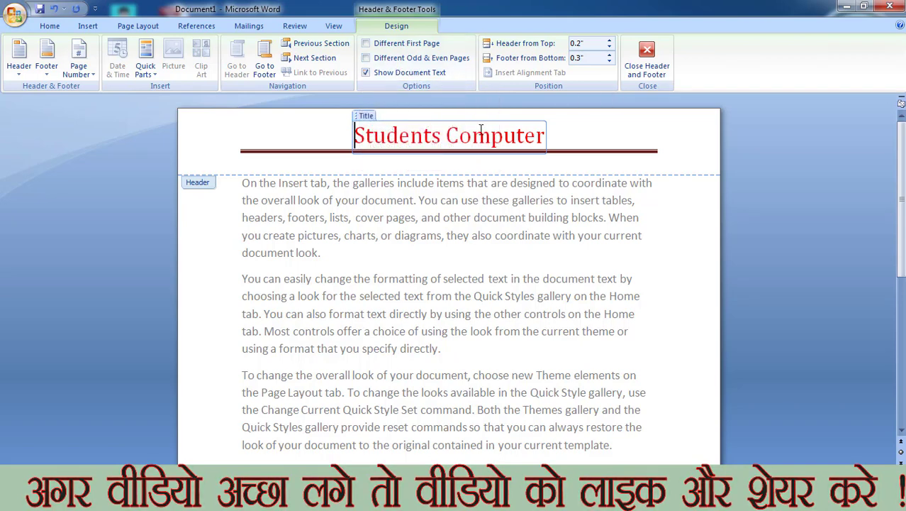
# Step: Close the header and insert a Blank footer with a '[Type text]' placeholder
pyautogui.click(645, 71)
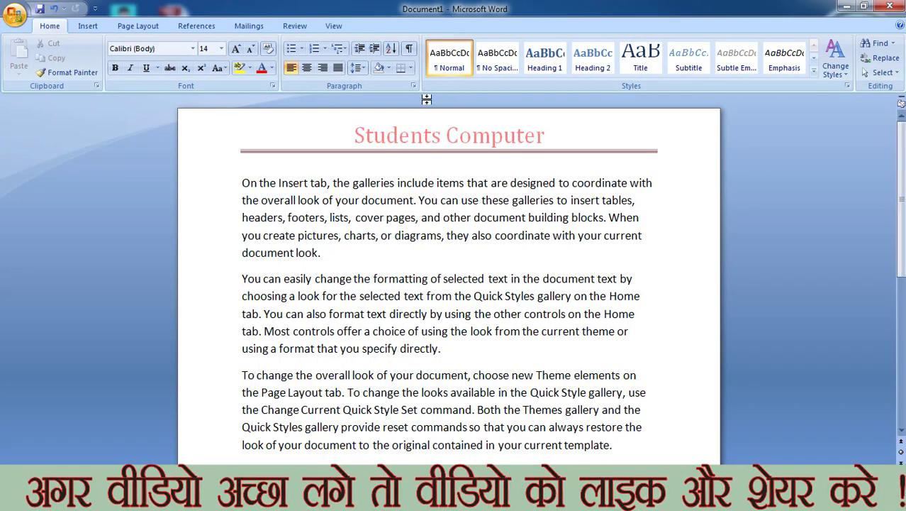
pyautogui.click(89, 27)
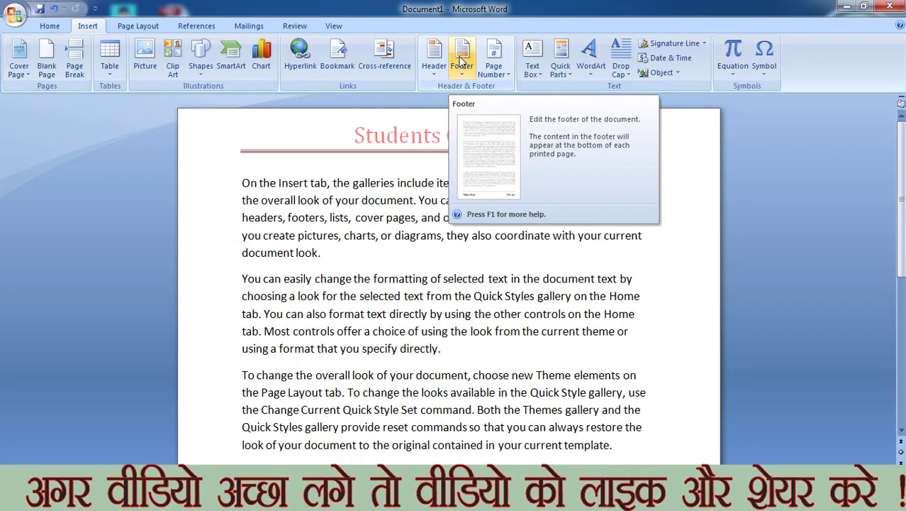
pyautogui.click(462, 61)
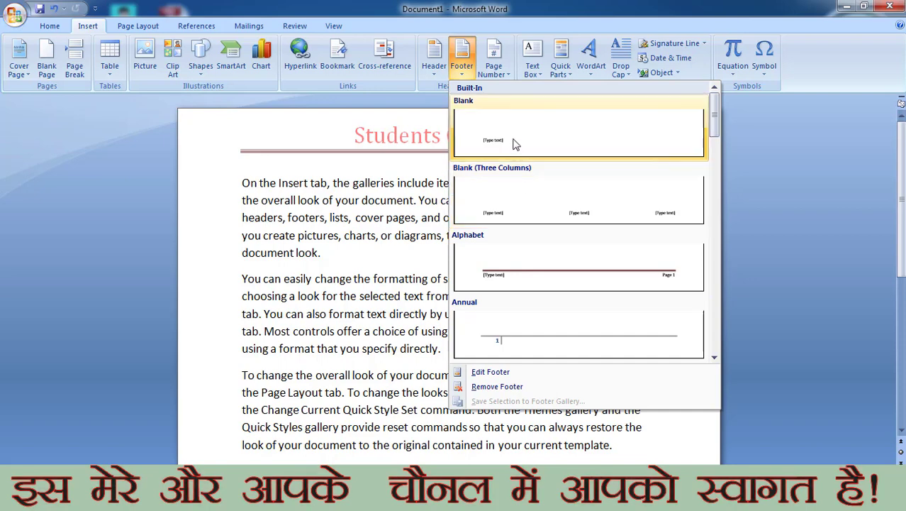
pyautogui.click(501, 138)
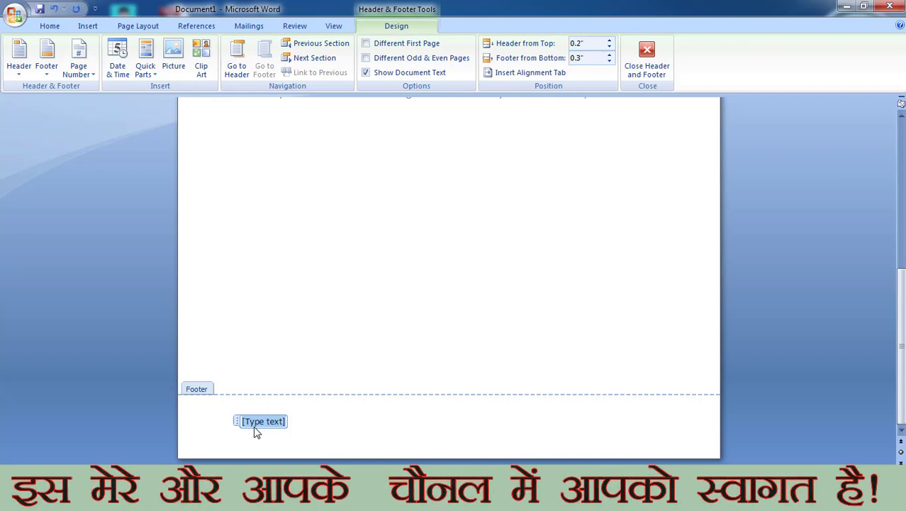
# Step: Type a 'Mo.' label followed by the mobile number into the footer
pyautogui.write('Mo')
pyautogui.write('. NO')
pyautogui.press('BackSpace')
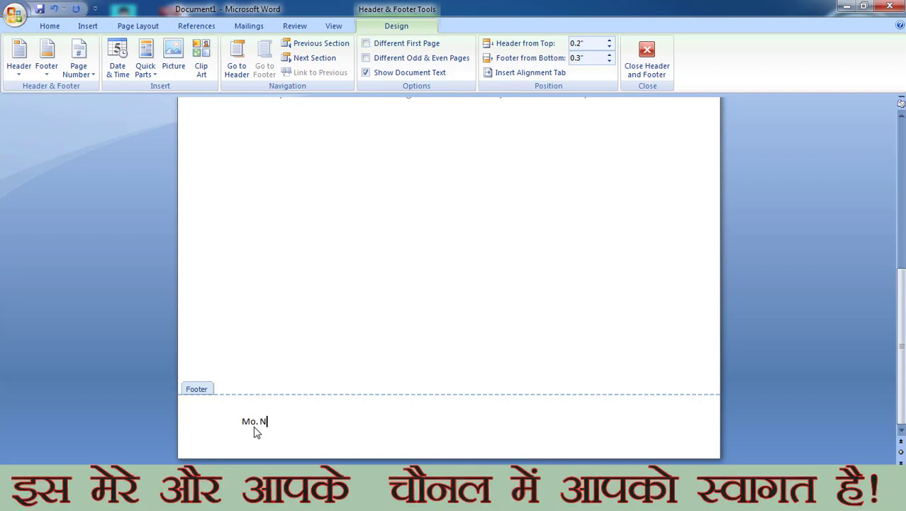
pyautogui.write('o. ')
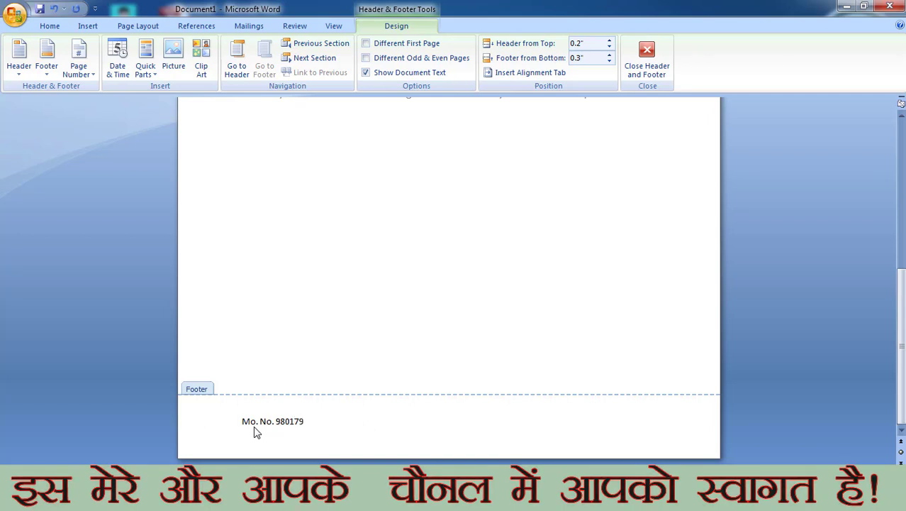
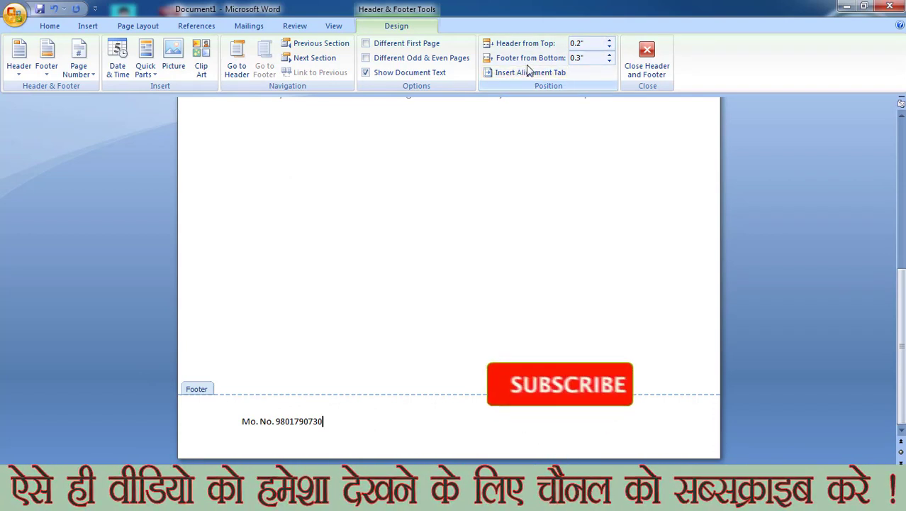
# Step: Set Footer from Bottom to 0.1" and close the header and footer
pyautogui.click(610, 61)
pyautogui.click(610, 62)
pyautogui.click(612, 55)
pyautogui.click(612, 55)
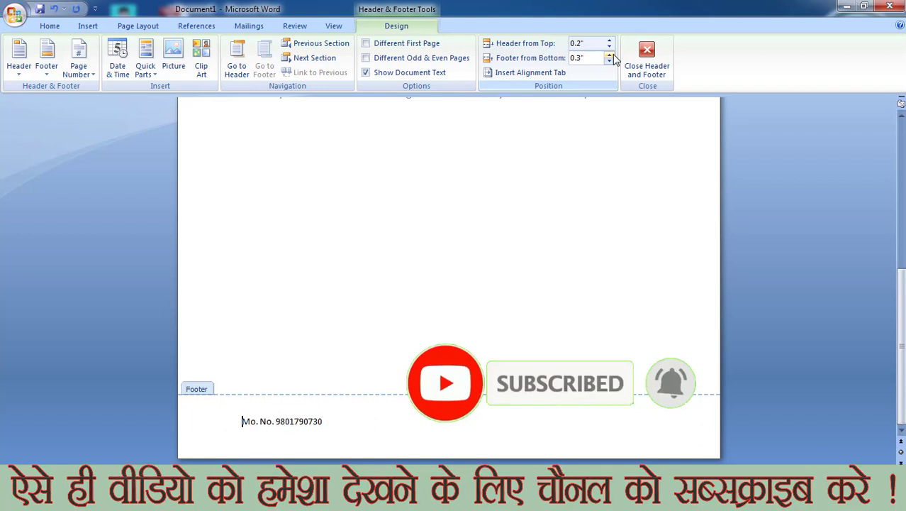
pyautogui.click(612, 62)
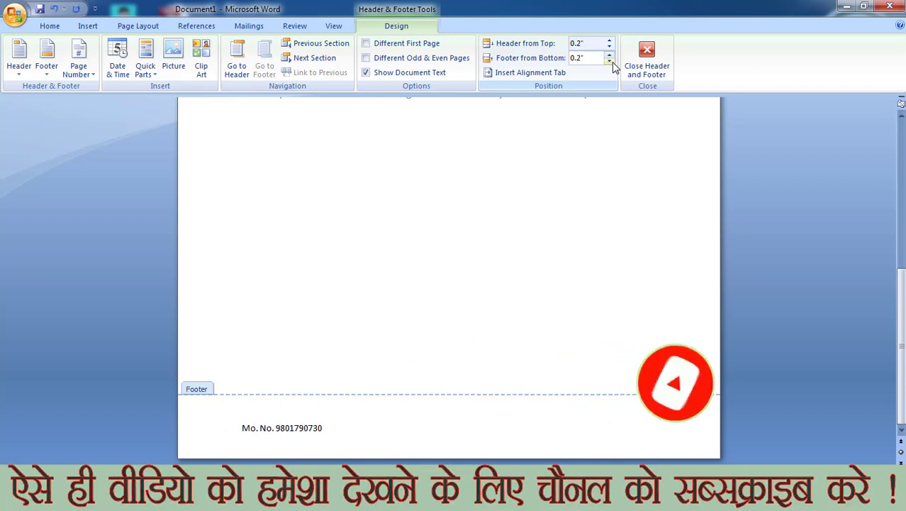
pyautogui.click(612, 62)
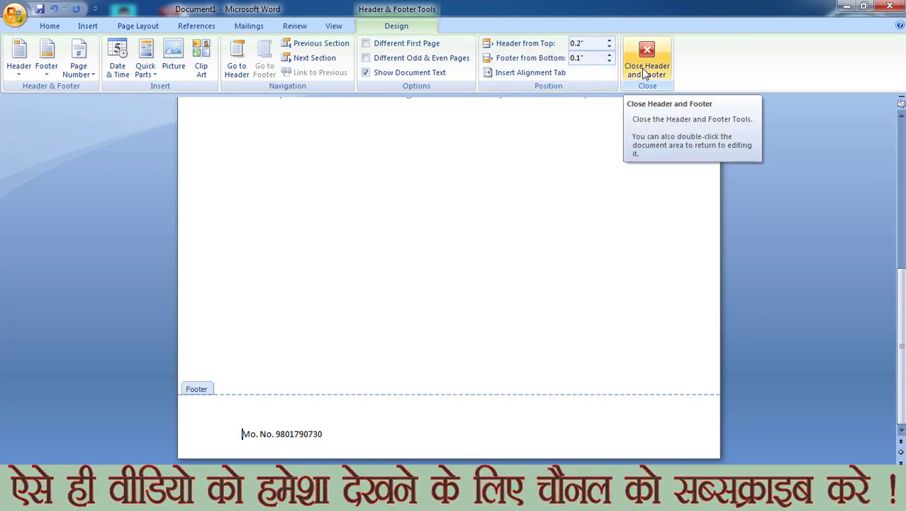
pyautogui.click(645, 69)
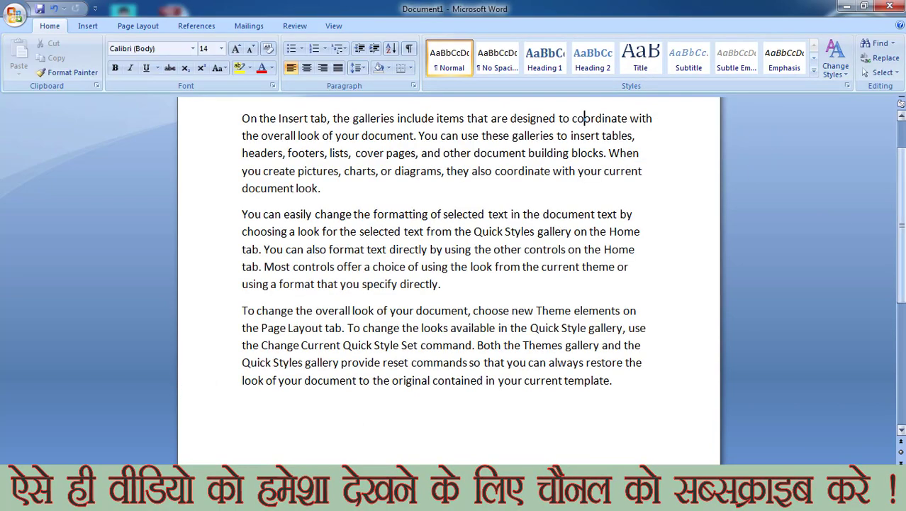
# Step: Look through the Footer designs without choosing one, then open the built-in Header gallery
pyautogui.scroll(-5, 449, 283)
pyautogui.scroll(6, 449, 284)
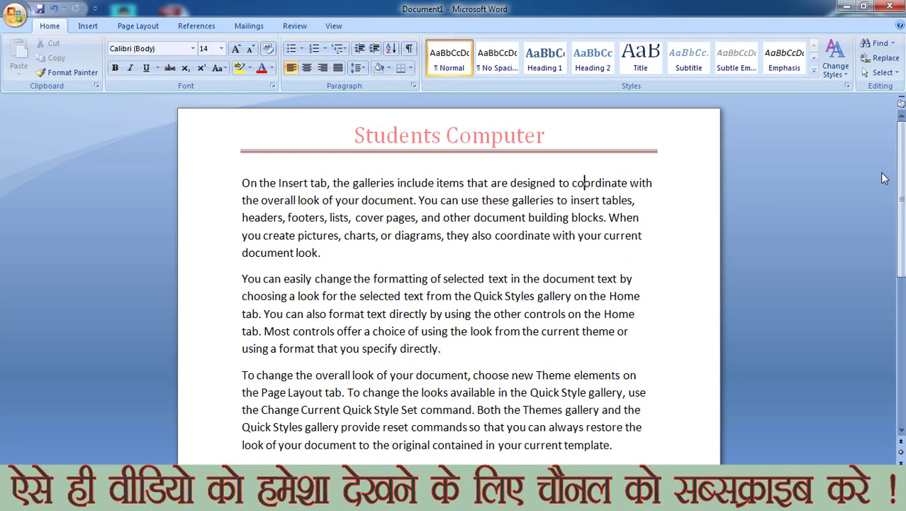
pyautogui.click(88, 26)
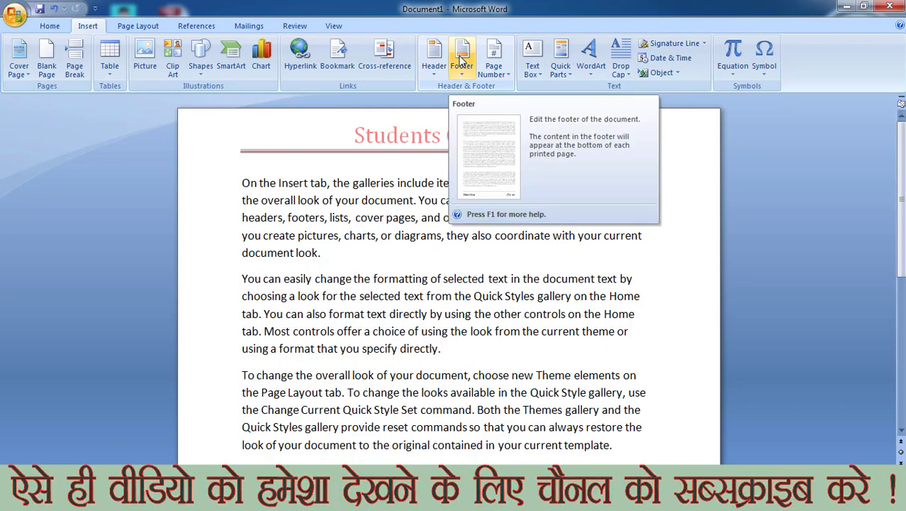
pyautogui.click(462, 62)
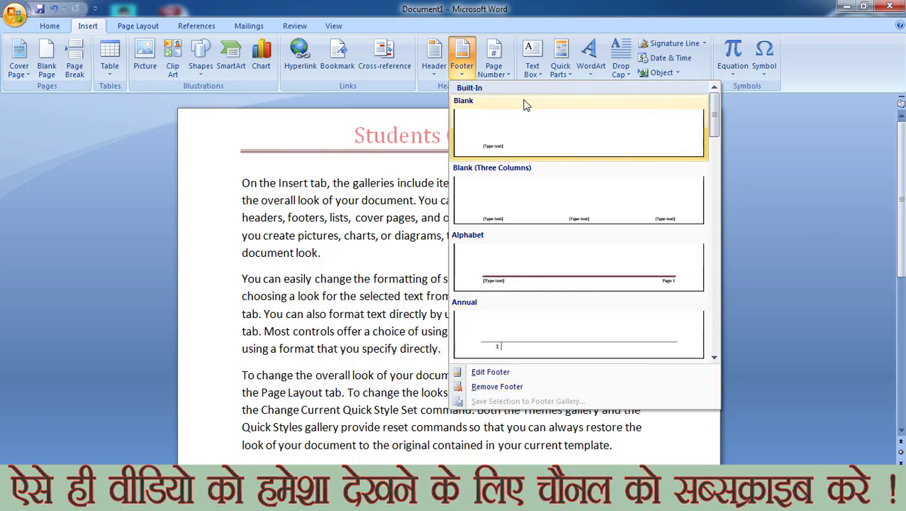
pyautogui.click(387, 128)
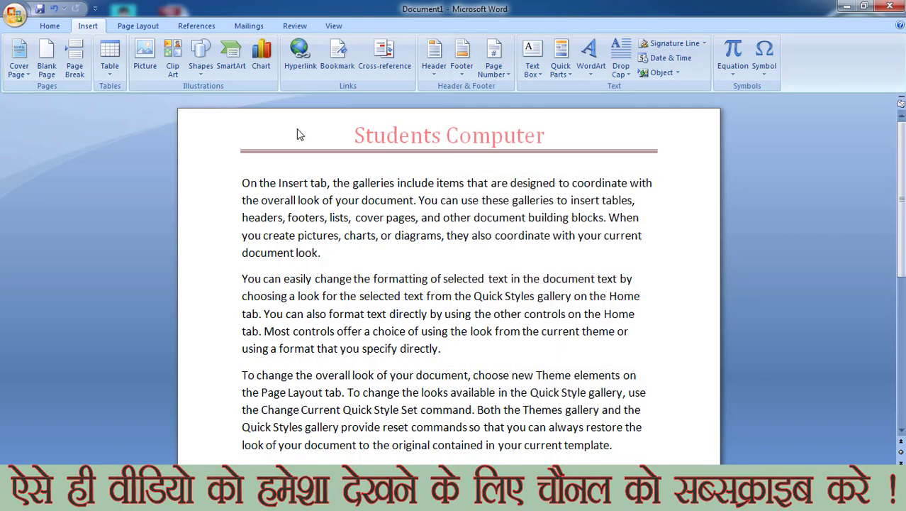
pyautogui.click(437, 63)
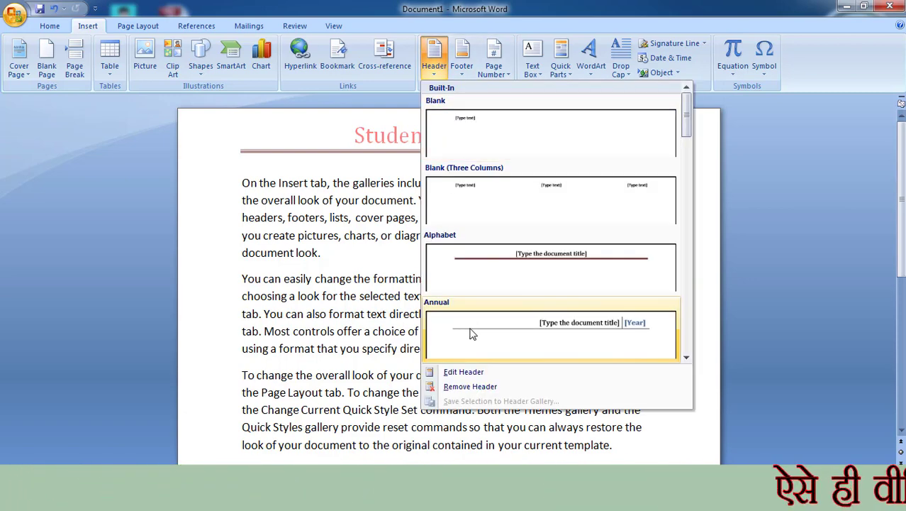
# Step: Append ' Course' to the header title so it reads 'Students Computer Course', then close the header
pyautogui.click(467, 373)
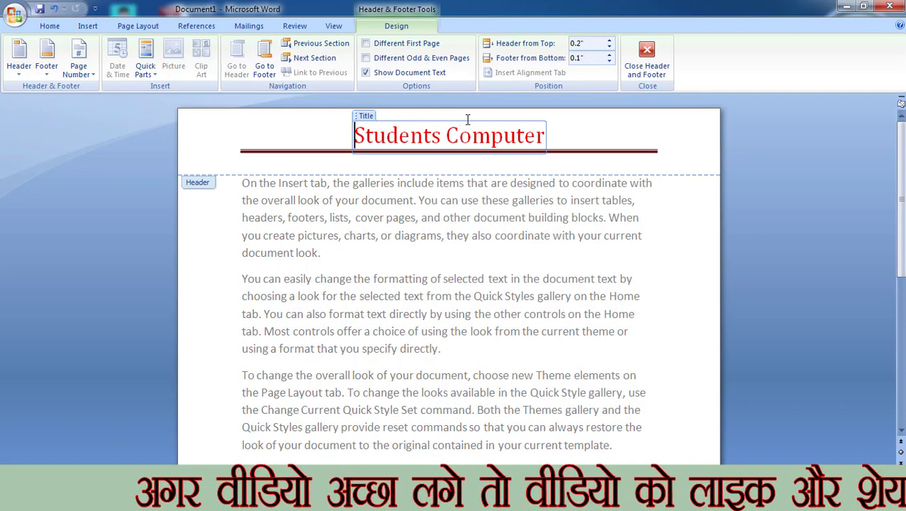
pyautogui.click(541, 138)
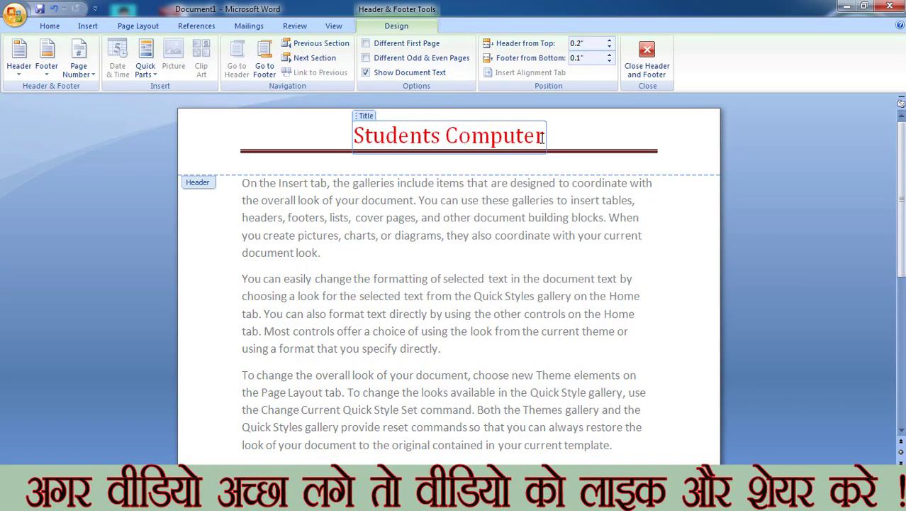
pyautogui.write('Cou')
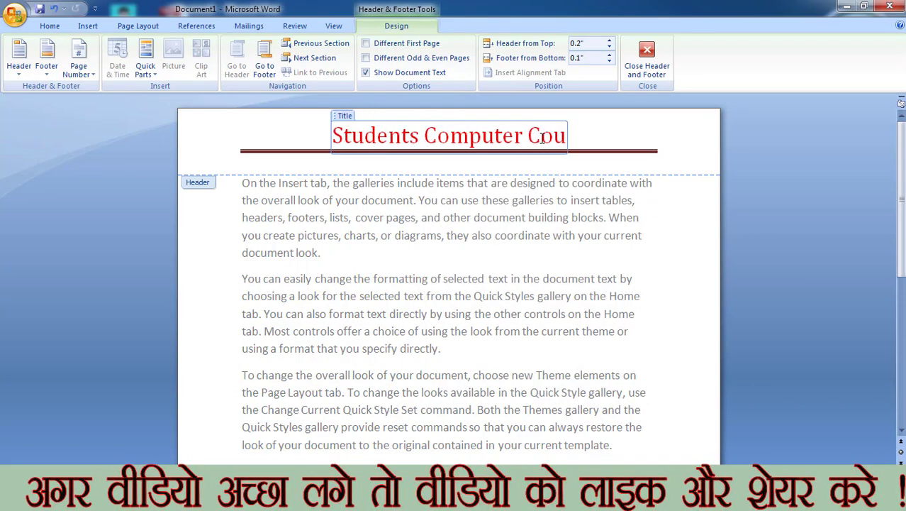
pyautogui.write('rswe')
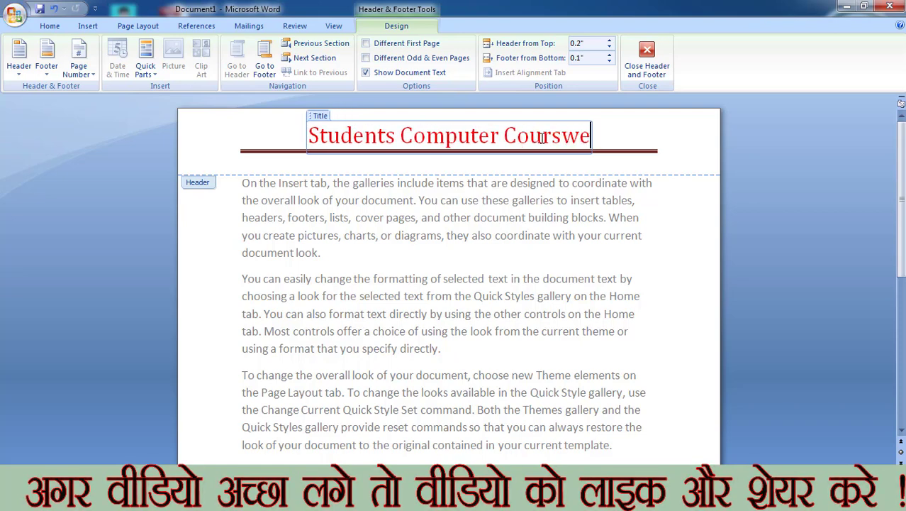
pyautogui.press('BackSpace')
pyautogui.press('BackSpace')
pyautogui.write('e')
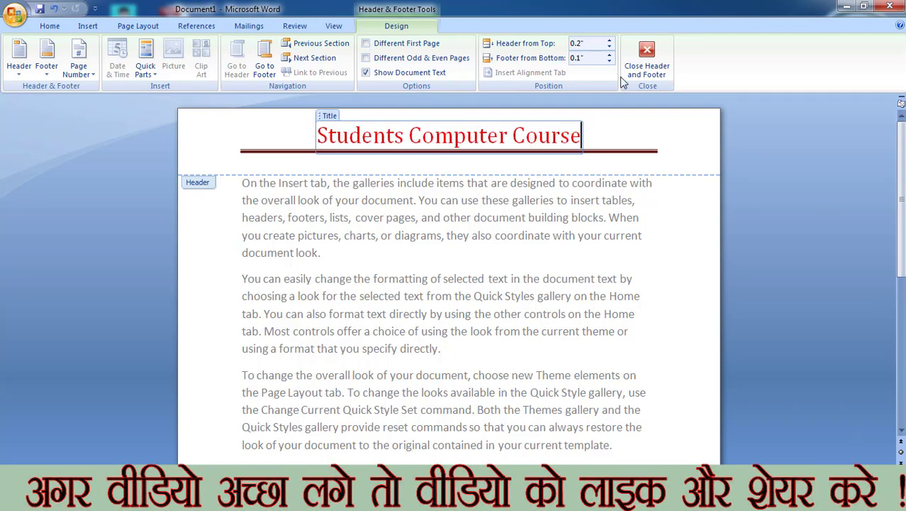
pyautogui.click(647, 61)
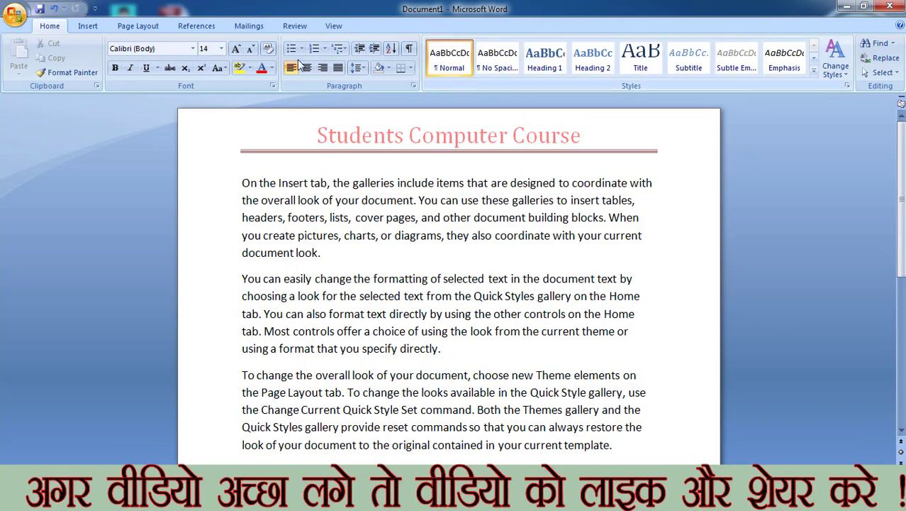
# Step: Select all the mobile-number footer text, enlarge it two font sizes, then close the footer
pyautogui.click(78, 29)
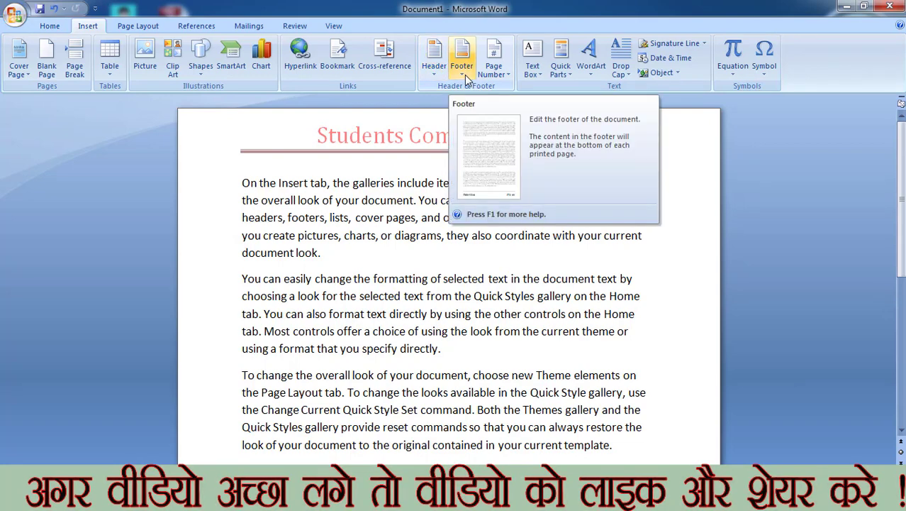
pyautogui.click(465, 74)
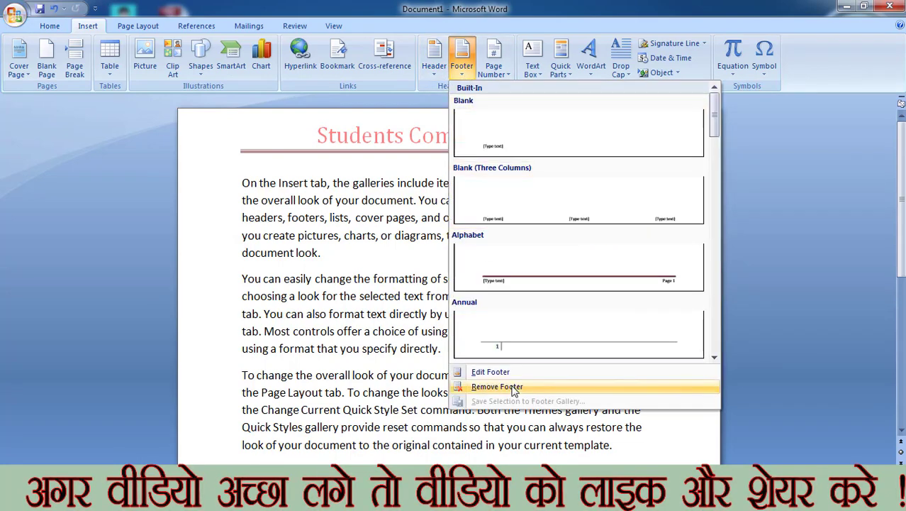
pyautogui.click(489, 372)
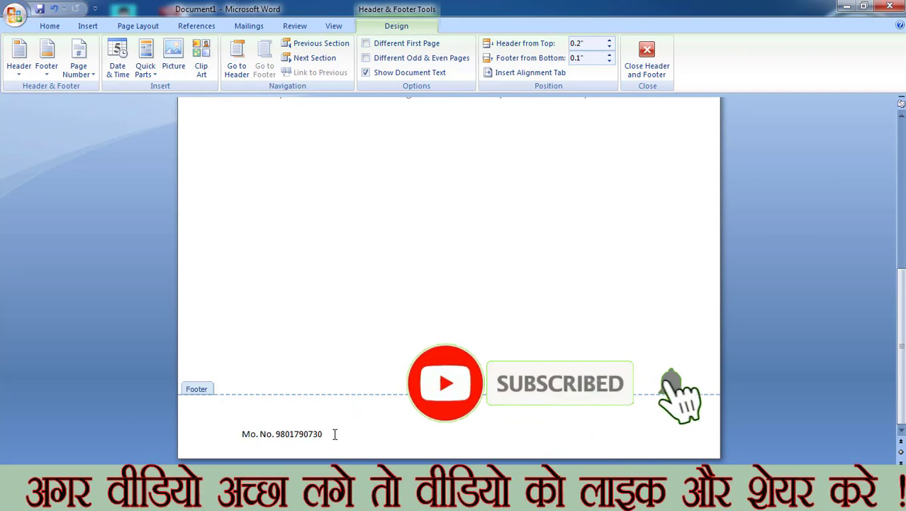
pyautogui.hotkey('ctrl', 'a')
pyautogui.hotkey('ctrl', 'shift', '.')
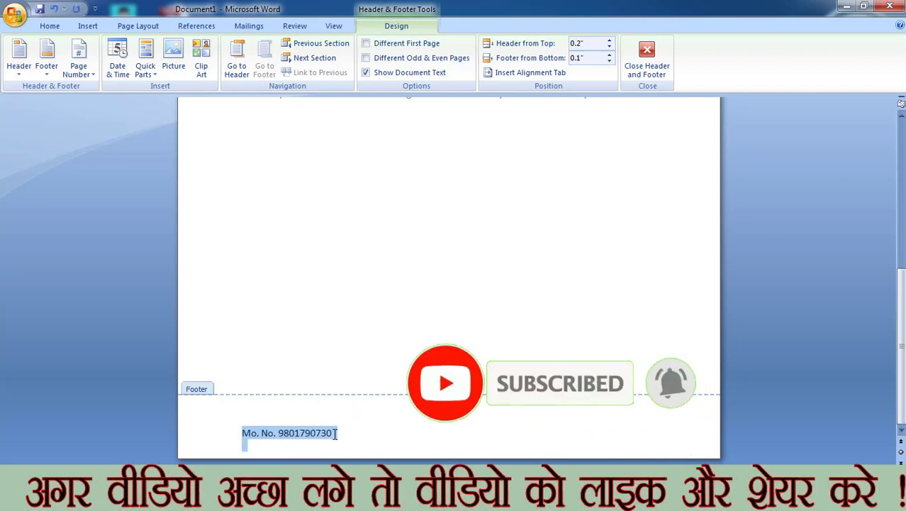
pyautogui.hotkey('ctrl', 'shift', '.')
pyautogui.hotkey('ctrl', 'shift', '.')
pyautogui.hotkey('ctrl', 'shift', '.')
pyautogui.hotkey('ctrl', 'shift', '.')
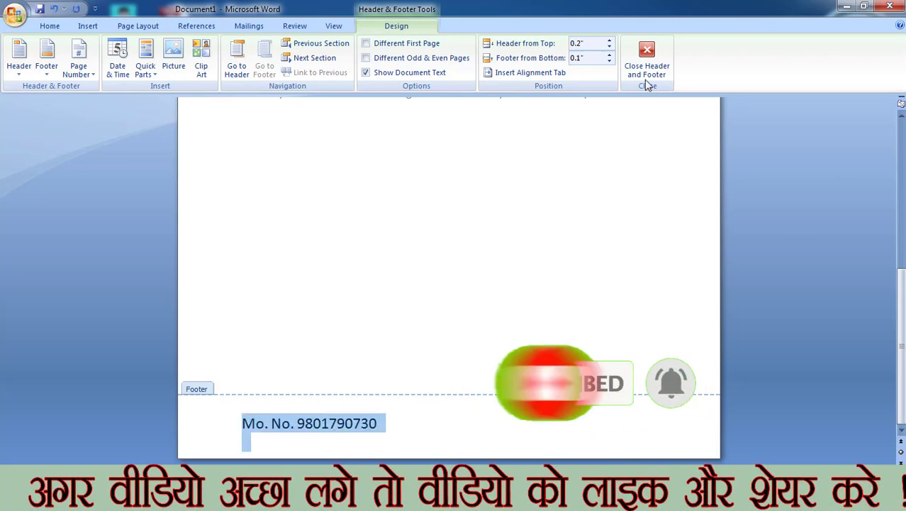
pyautogui.click(642, 67)
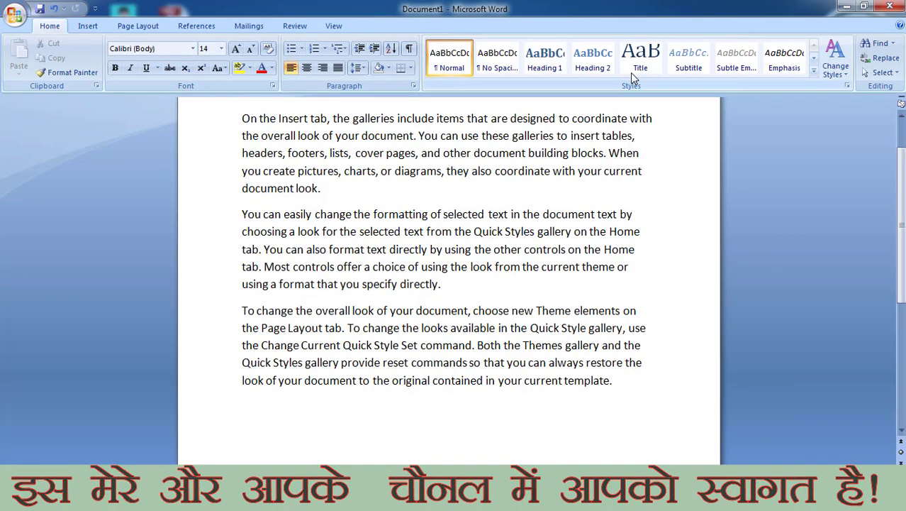
# Step: Choose Remove Footer from the Insert tab's Footer gallery and scroll back to the top of the page
pyautogui.click(88, 26)
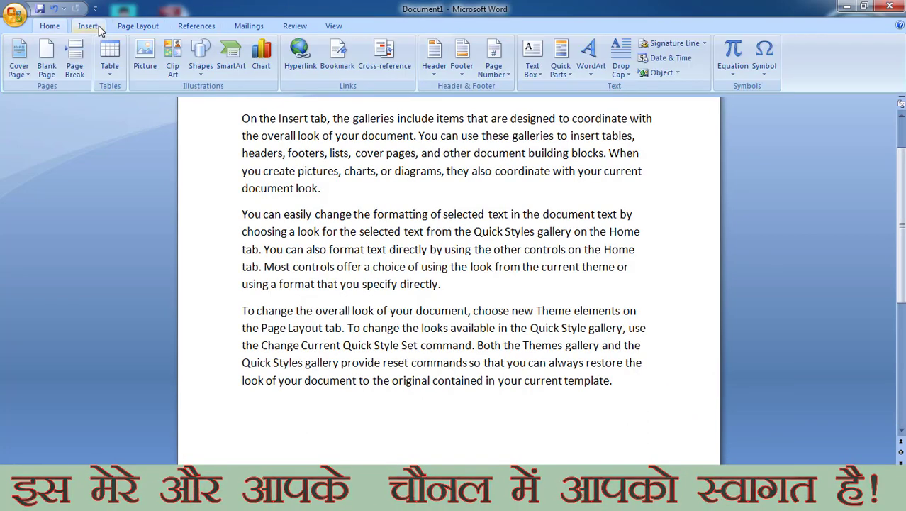
pyautogui.click(462, 70)
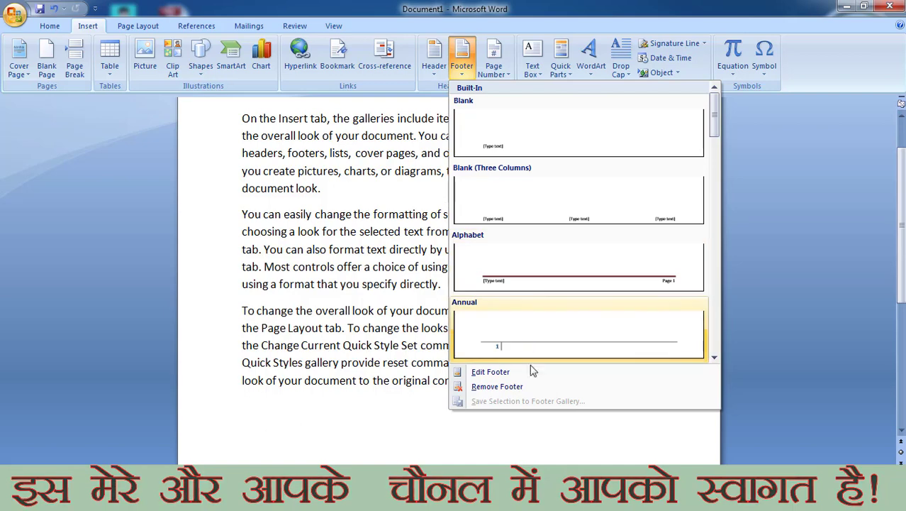
pyautogui.click(497, 386)
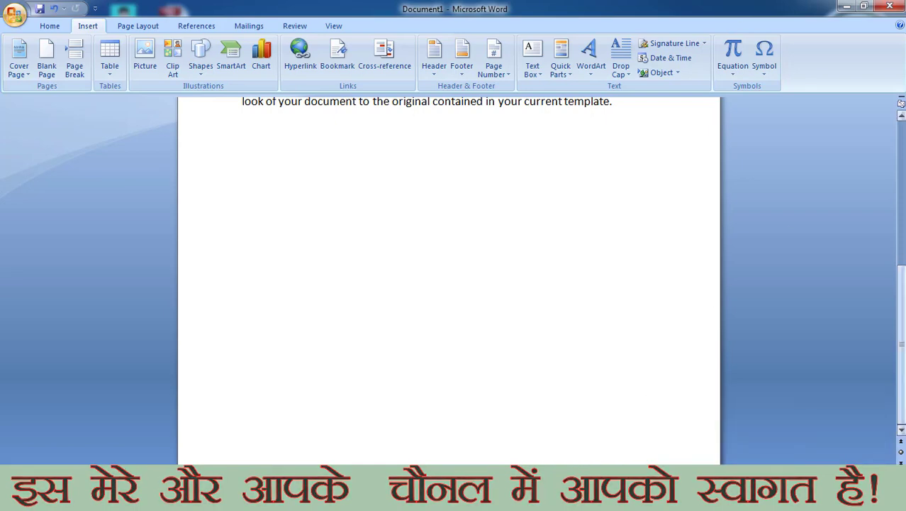
pyautogui.scroll(5, 556, 106)
pyautogui.scroll(3, 556, 105)
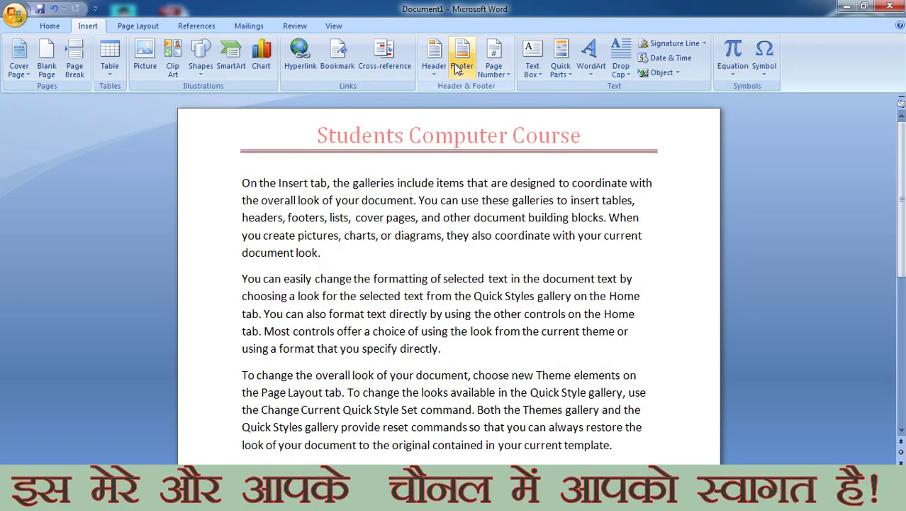
# Step: Open the Page Number menu and point out the top and bottom-of-page number positions
pyautogui.click(506, 75)
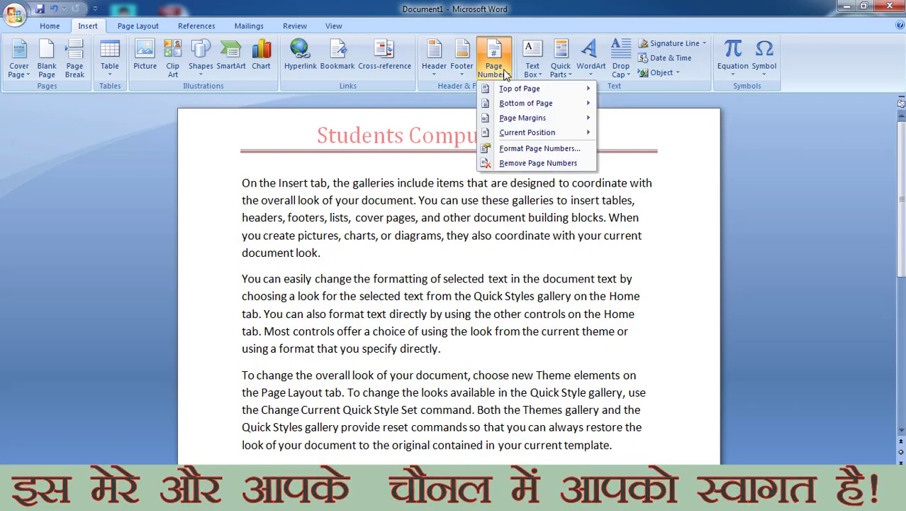
pyautogui.click(506, 75)
pyautogui.click(506, 75)
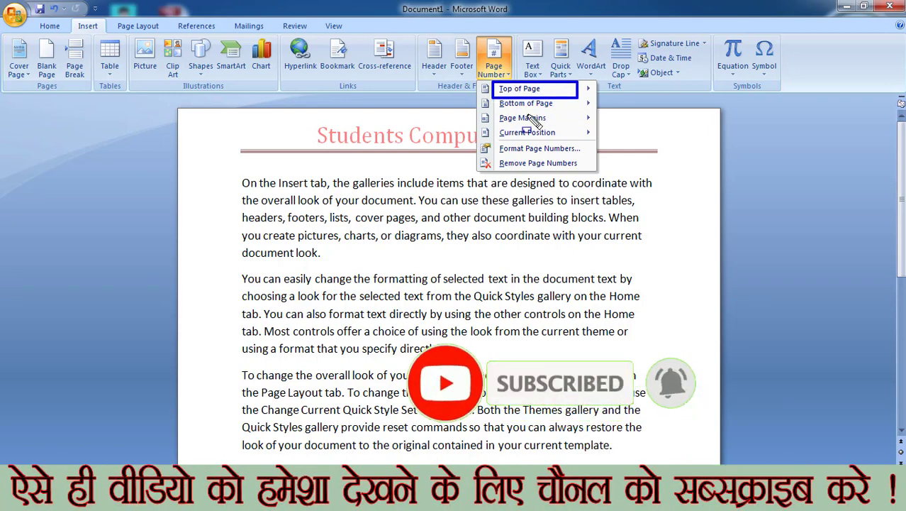
pyautogui.moveTo(201, 116); pyautogui.dragTo(261, 139)
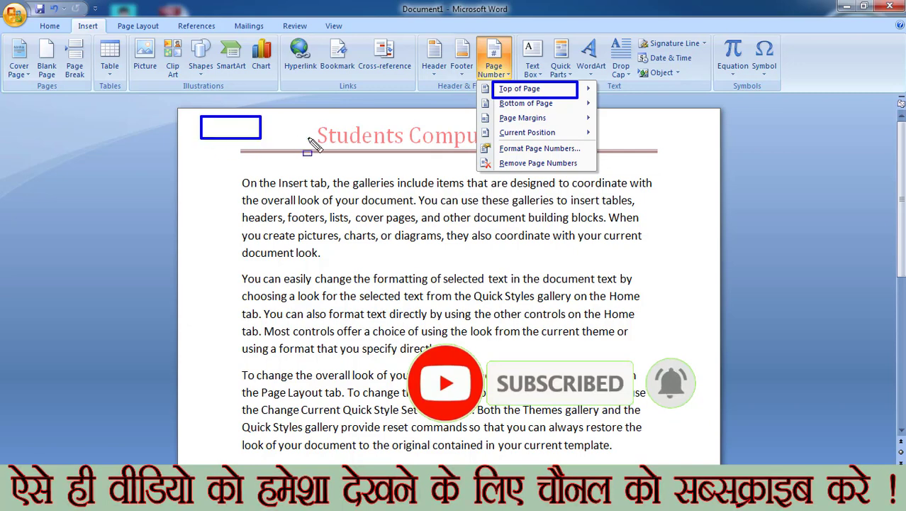
pyautogui.moveTo(637, 112); pyautogui.dragTo(684, 137)
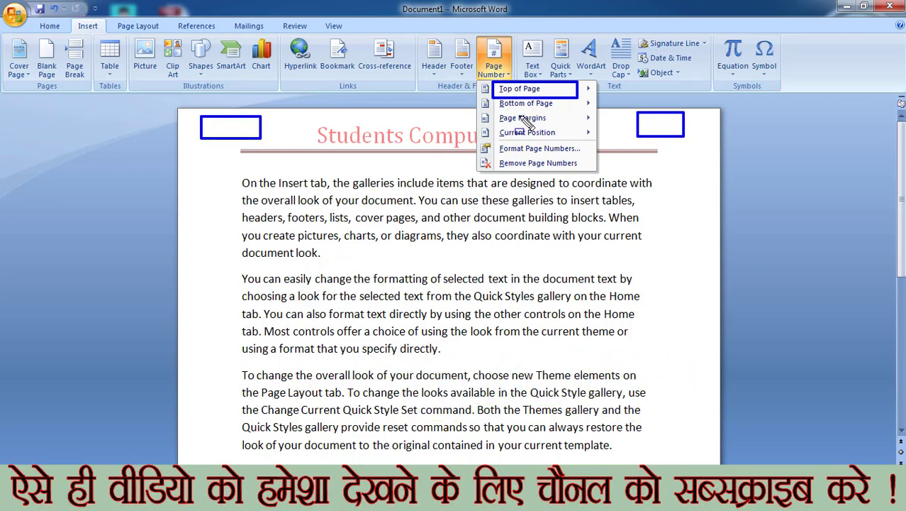
pyautogui.moveTo(495, 97); pyautogui.dragTo(555, 110)
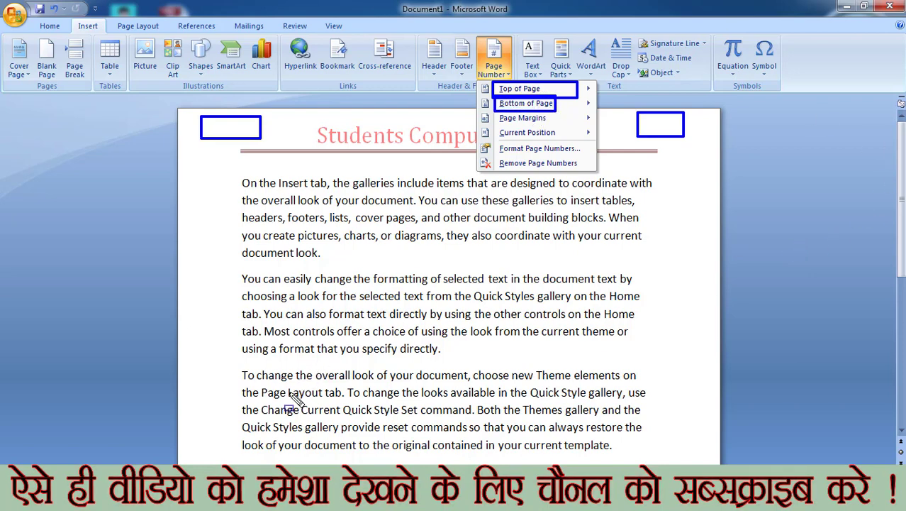
pyautogui.moveTo(184, 434); pyautogui.dragTo(260, 464)
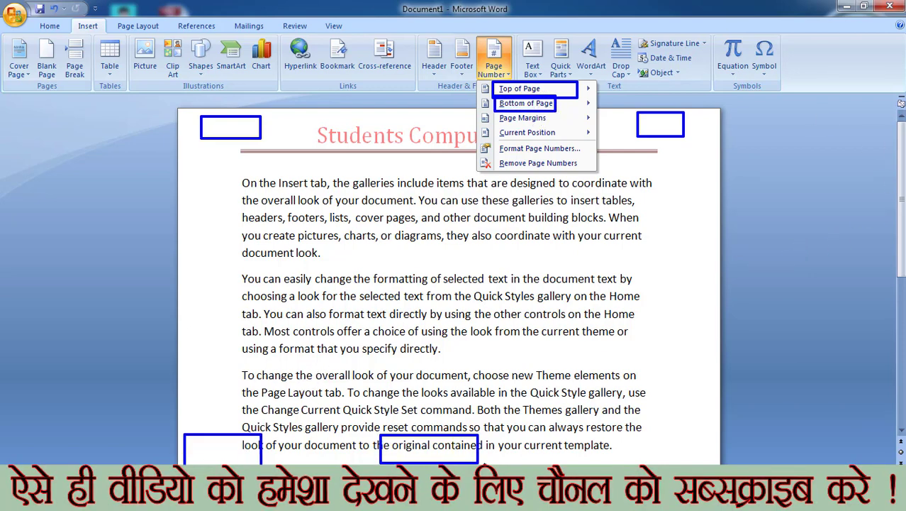
pyautogui.moveTo(380, 434); pyautogui.dragTo(493, 462)
pyautogui.moveTo(599, 431); pyautogui.dragTo(693, 453)
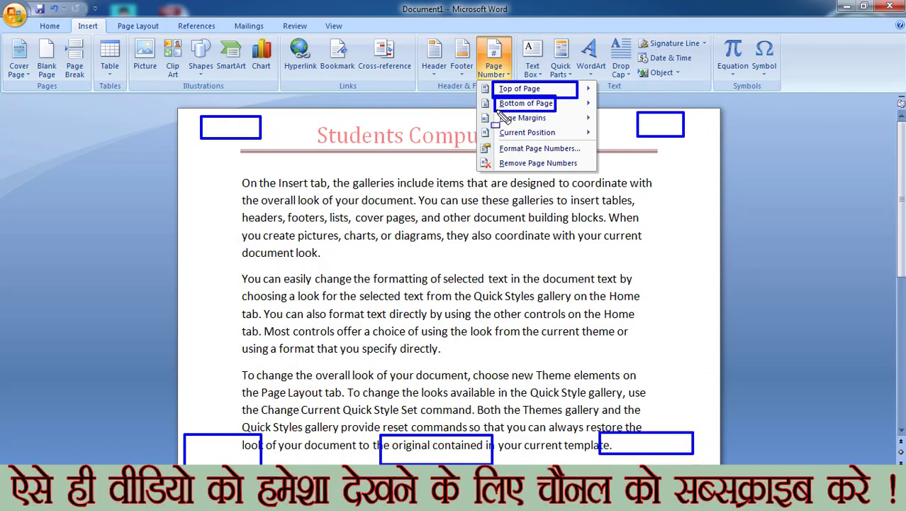
# Step: Point out the Page Margins and remaining Page Number options, then dismiss the menu with Esc
pyautogui.moveTo(494, 110); pyautogui.dragTo(561, 125)
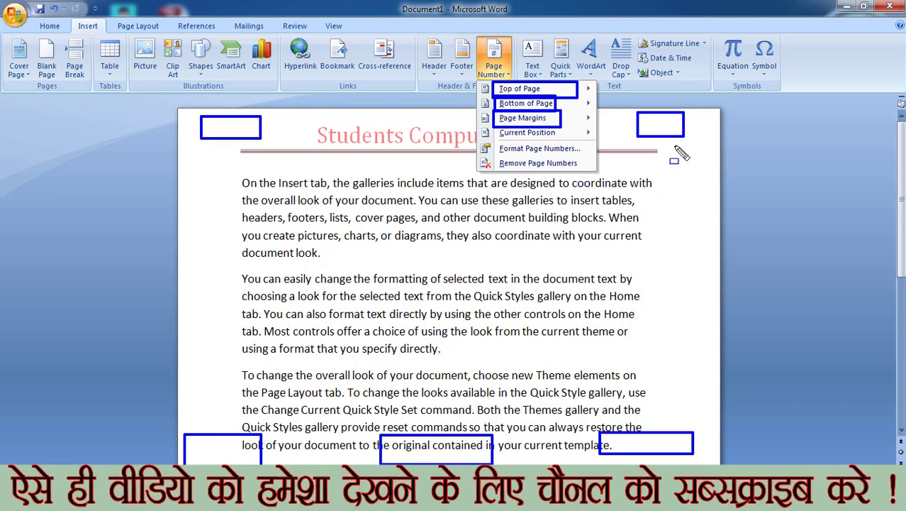
pyautogui.moveTo(675, 152)
pyautogui.mouseDown()
pyautogui.moveTo(727, 291)
pyautogui.moveTo(721, 413)
pyautogui.mouseUp()
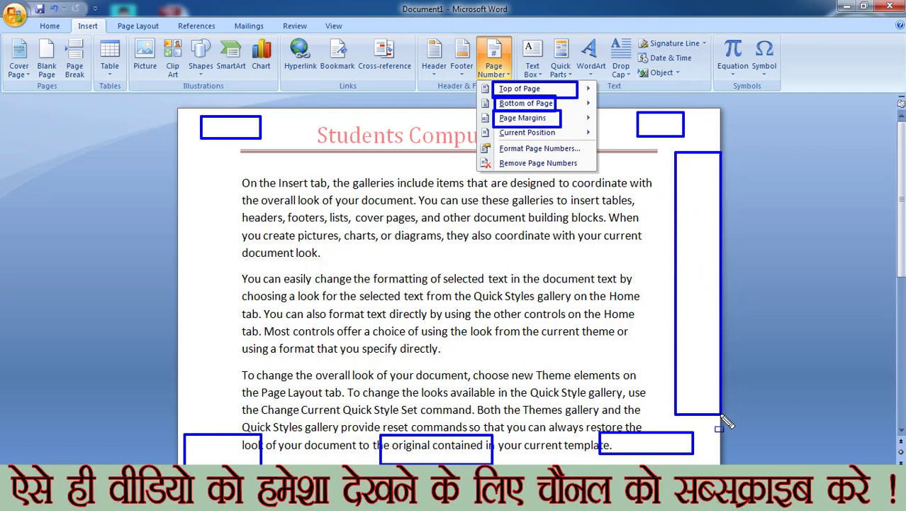
pyautogui.moveTo(174, 165); pyautogui.dragTo(241, 437)
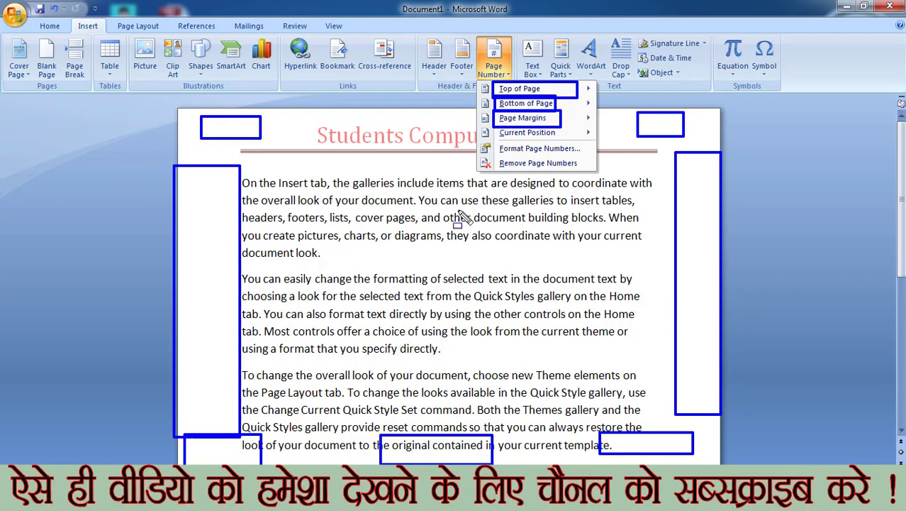
pyautogui.moveTo(496, 127); pyautogui.dragTo(572, 140)
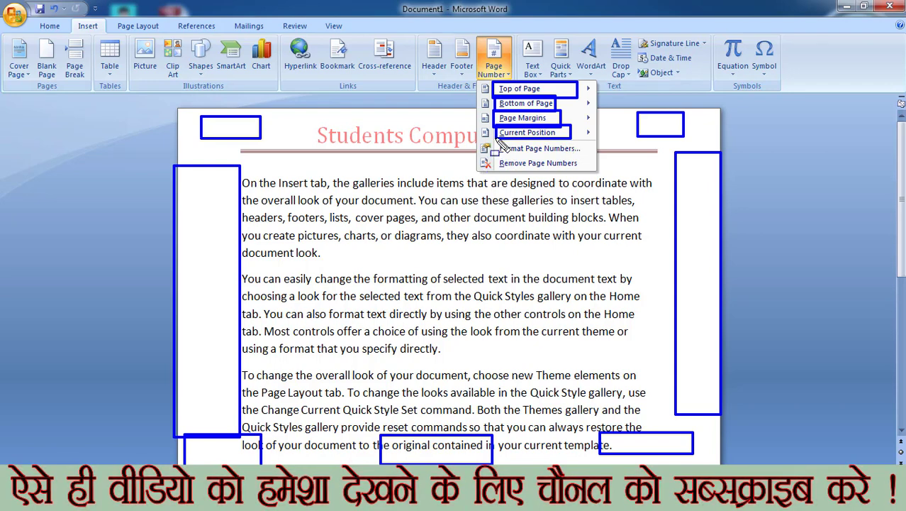
pyautogui.moveTo(497, 141); pyautogui.dragTo(587, 156)
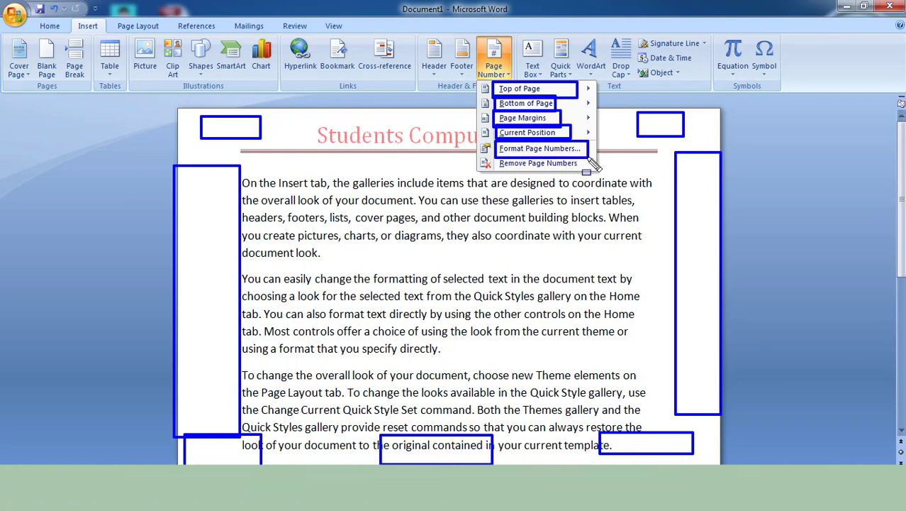
pyautogui.moveTo(497, 157); pyautogui.dragTo(591, 190)
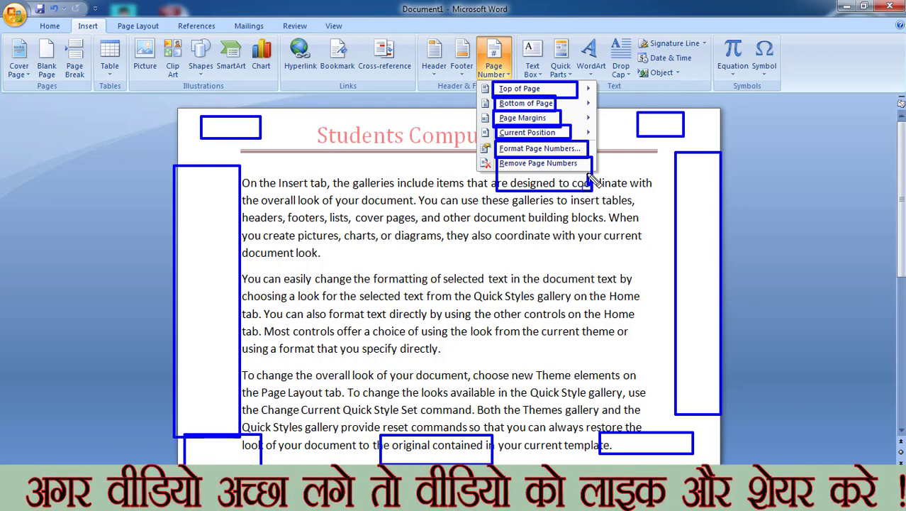
pyautogui.press('Escape')
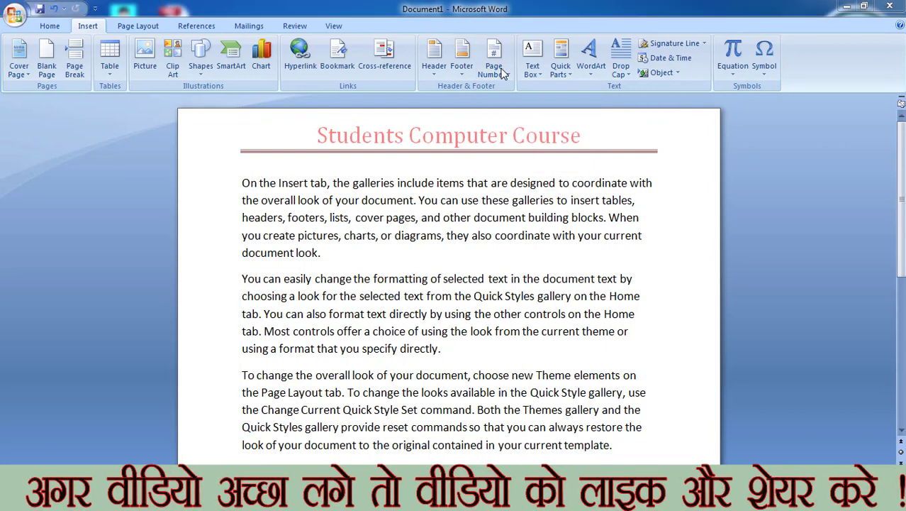
# Step: Insert an Accent Bar 1 page number ('1 | Page') at the top of the page and close the header
pyautogui.click(503, 75)
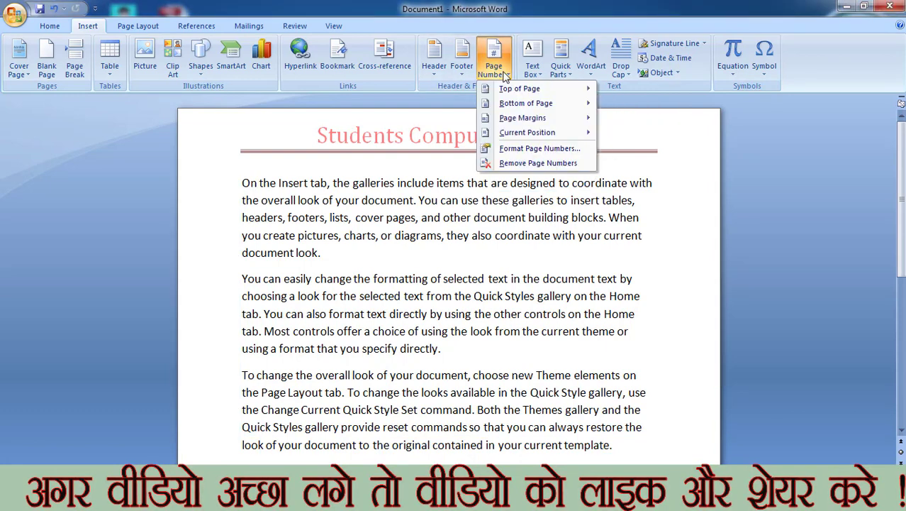
pyautogui.moveTo(514, 92)
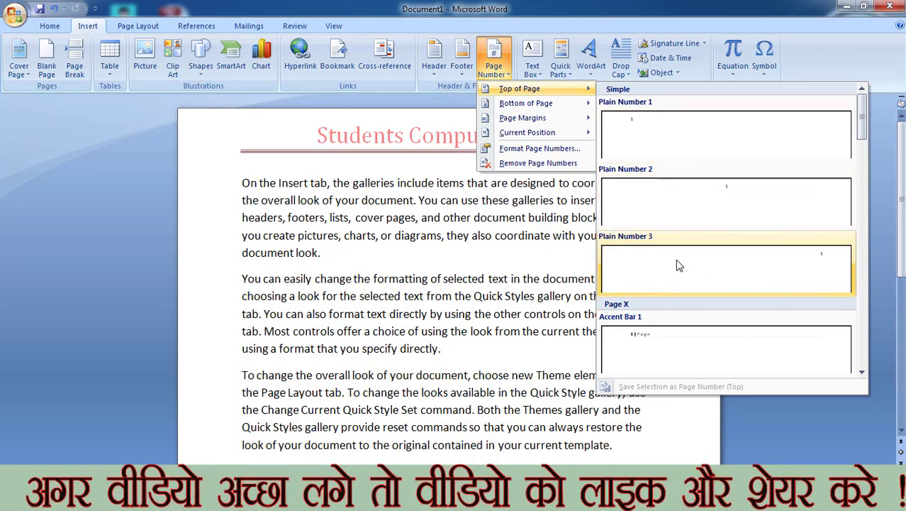
pyautogui.click(643, 352)
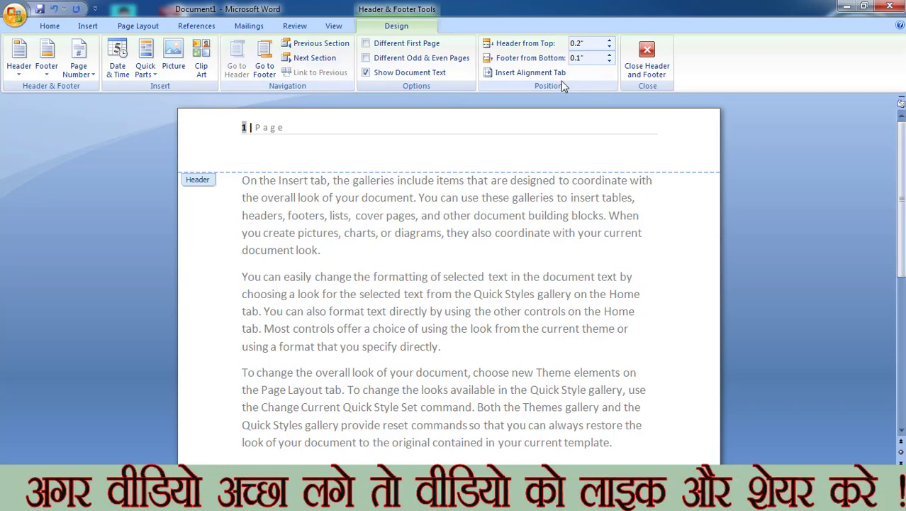
pyautogui.click(646, 71)
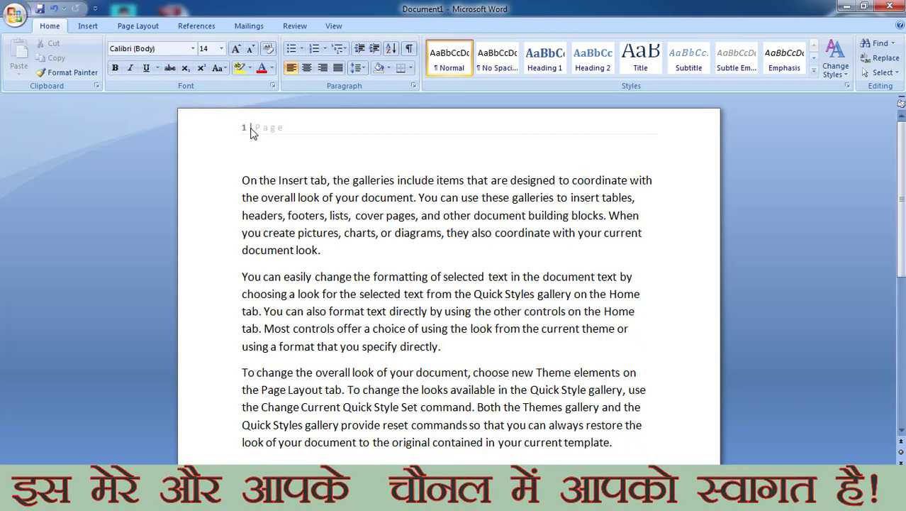
# Step: Remove the '1 | Page' number with Insert > Page Number > Remove Page Numbers
pyautogui.click(92, 26)
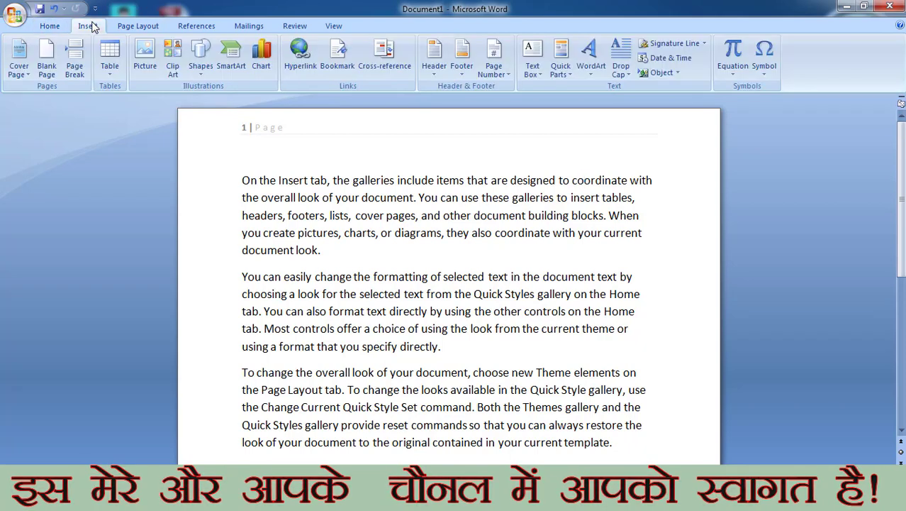
pyautogui.click(494, 60)
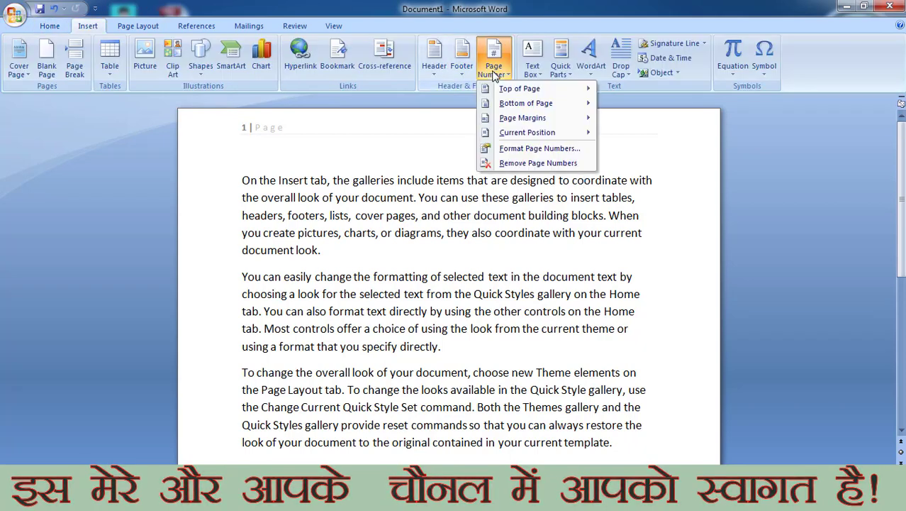
pyautogui.click(532, 164)
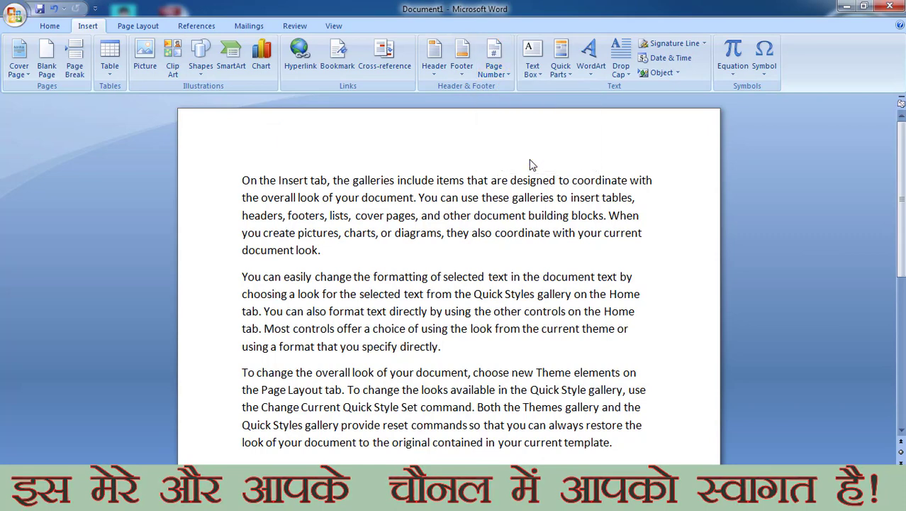
# Step: Add a Plain Number 1 page number at the bottom-left, close the footer, and dismiss the USB warning
pyautogui.click(503, 71)
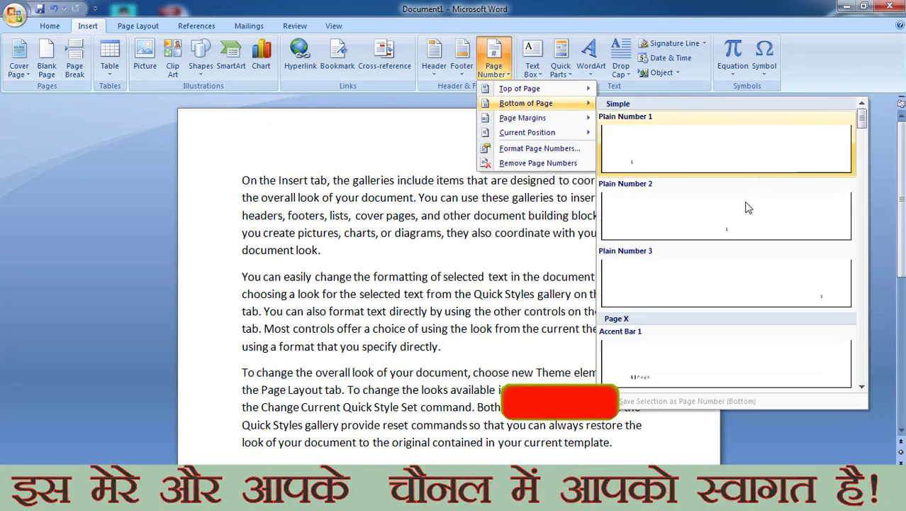
pyautogui.click(666, 163)
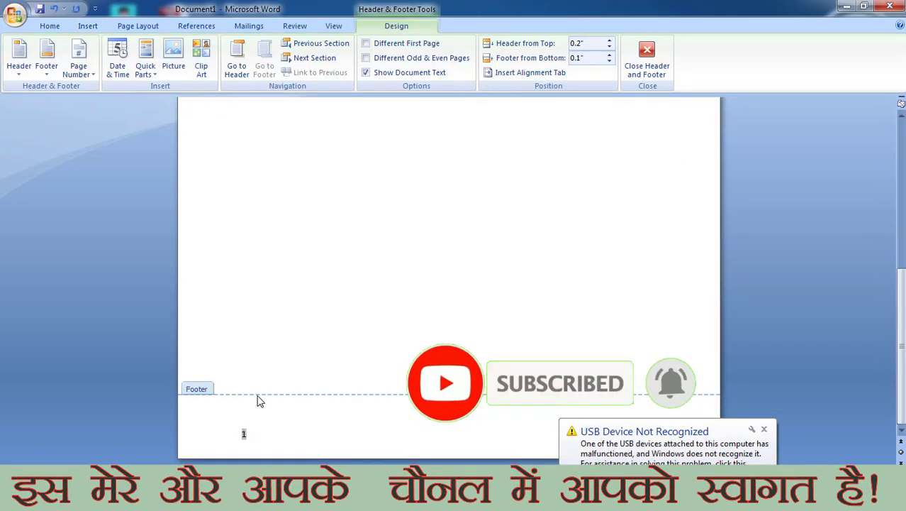
pyautogui.click(630, 66)
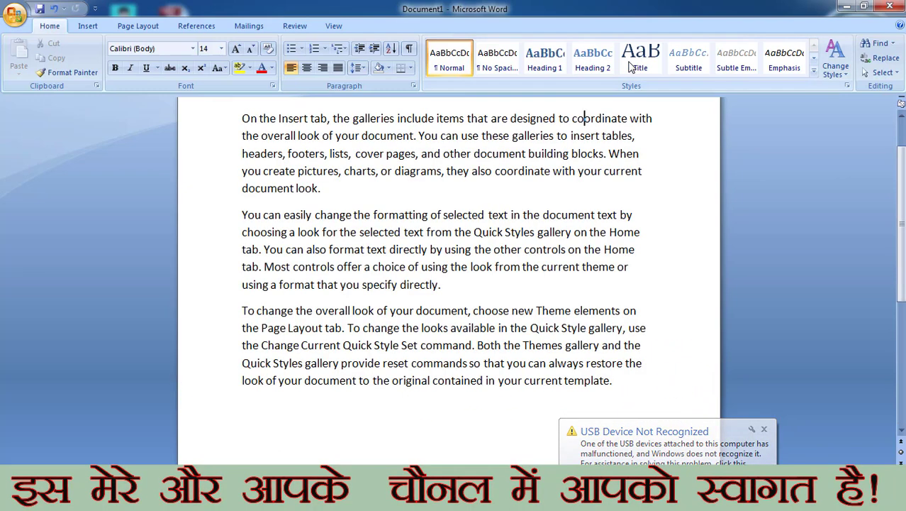
pyautogui.click(764, 429)
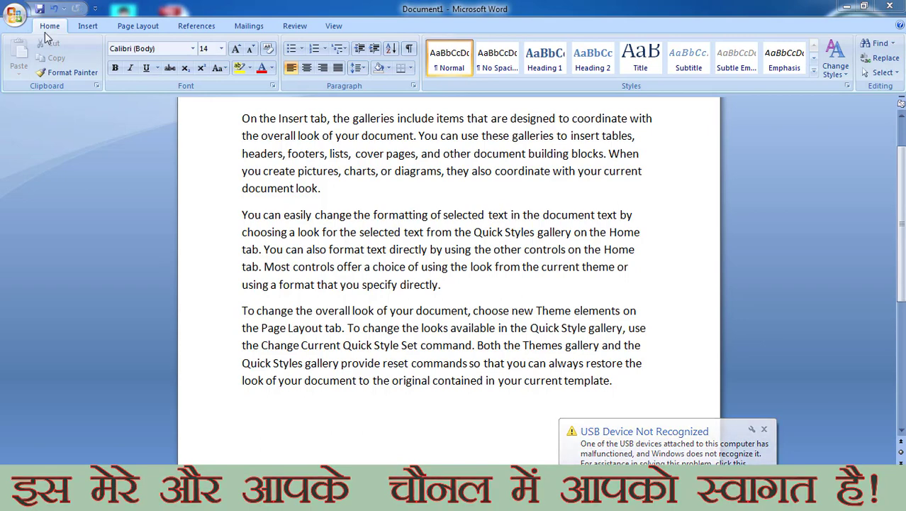
# Step: Preview the Page Margins page number styles, then close the gallery with Esc without inserting one
pyautogui.click(86, 27)
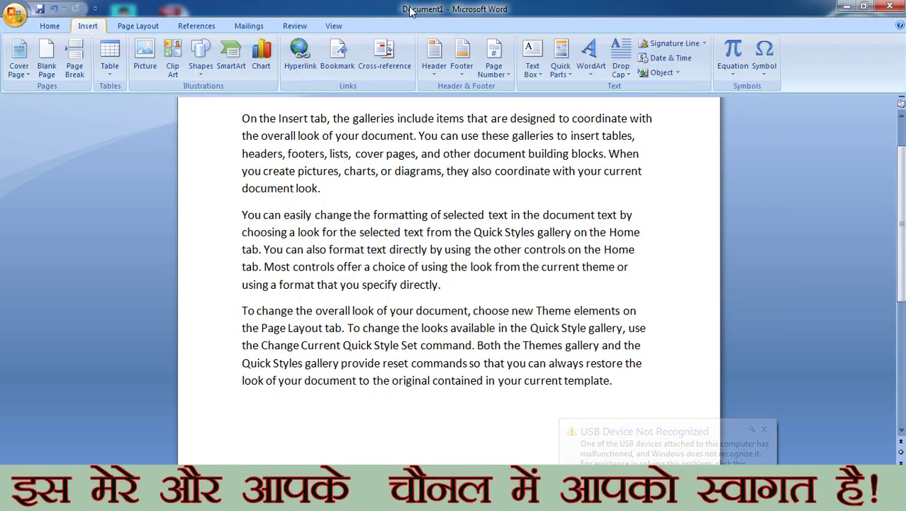
pyautogui.click(496, 76)
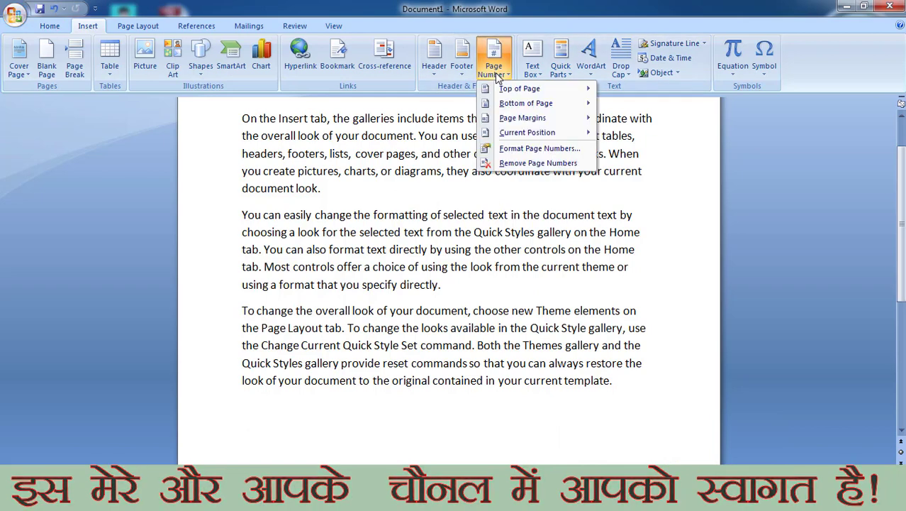
pyautogui.moveTo(518, 120)
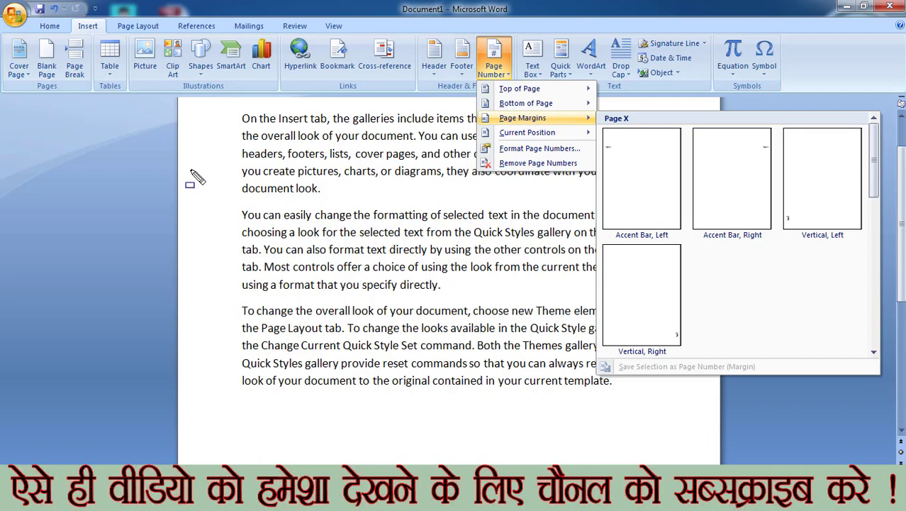
pyautogui.moveTo(190, 168); pyautogui.dragTo(230, 325)
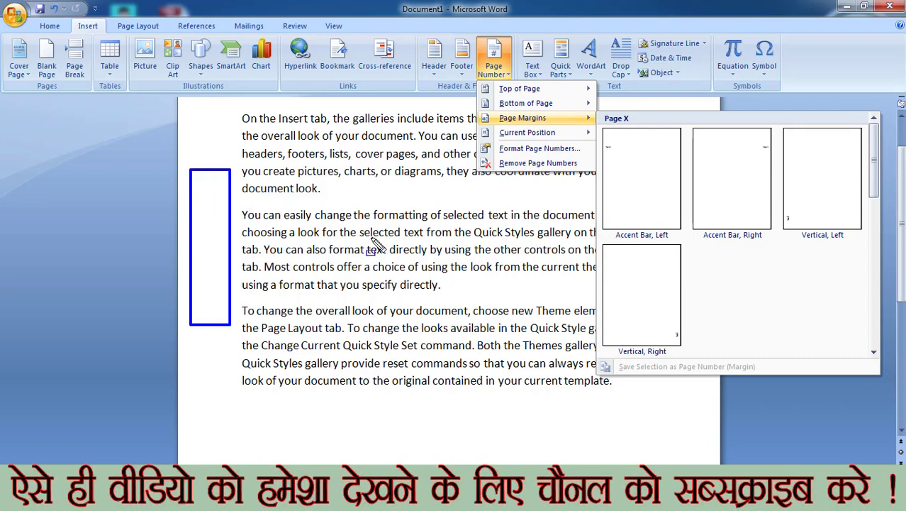
pyautogui.moveTo(633, 206); pyautogui.dragTo(663, 288)
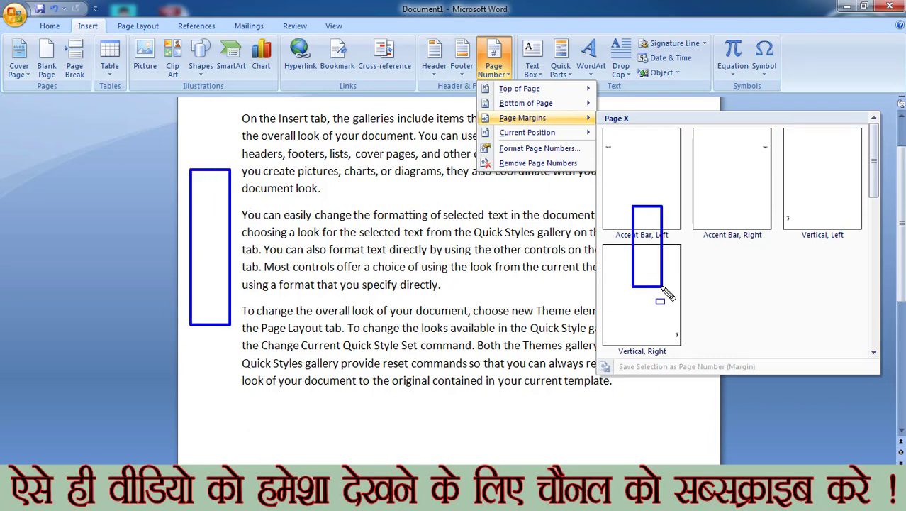
pyautogui.press('Escape')
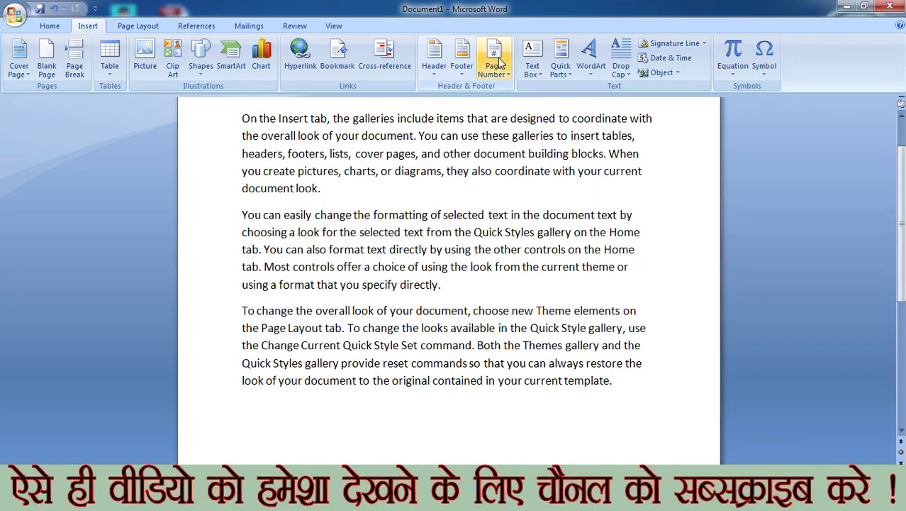
pyautogui.click(500, 64)
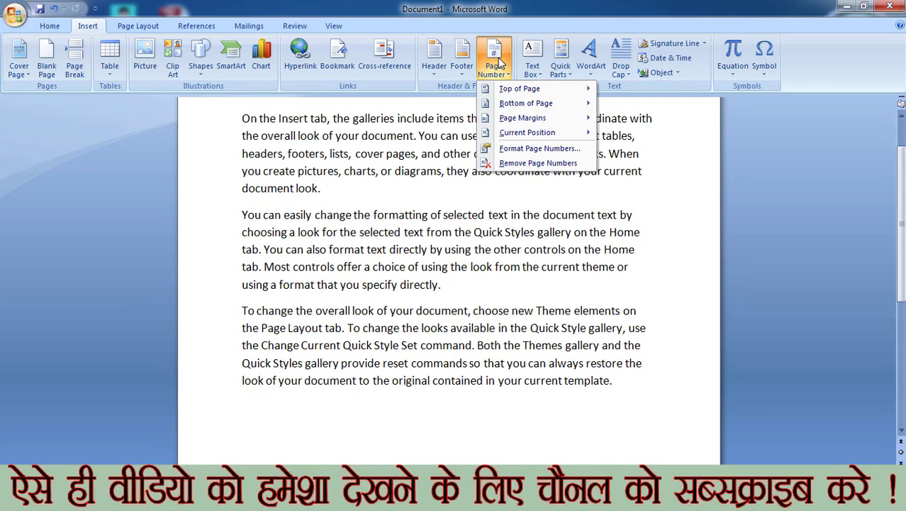
pyautogui.moveTo(537, 137)
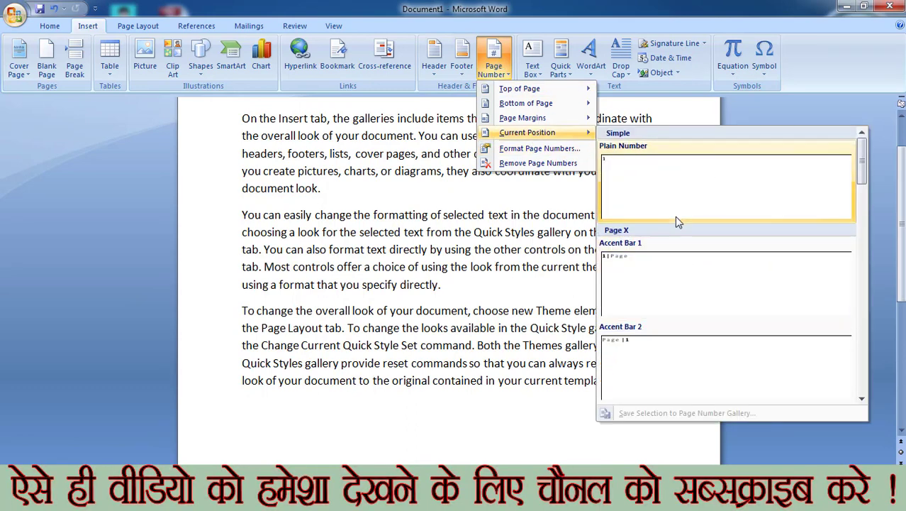
pyautogui.click(666, 287)
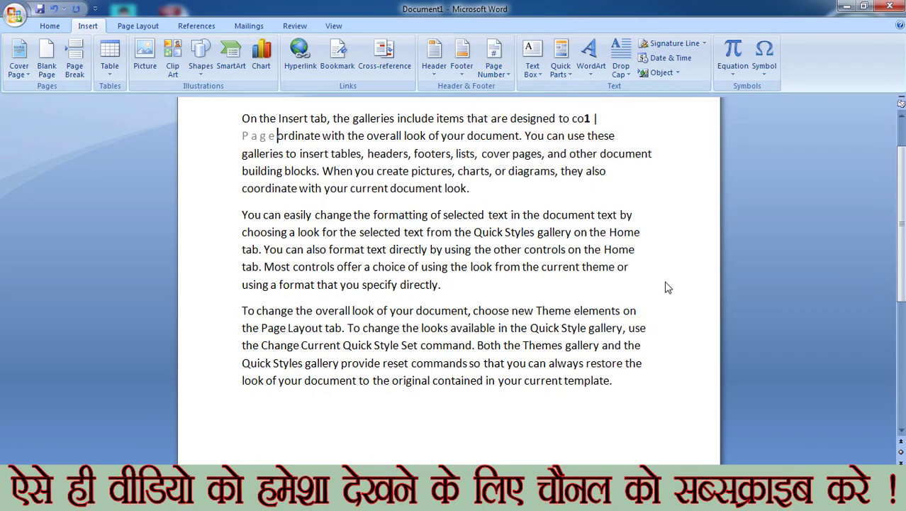
pyautogui.hotkey('ctrl', 'z')
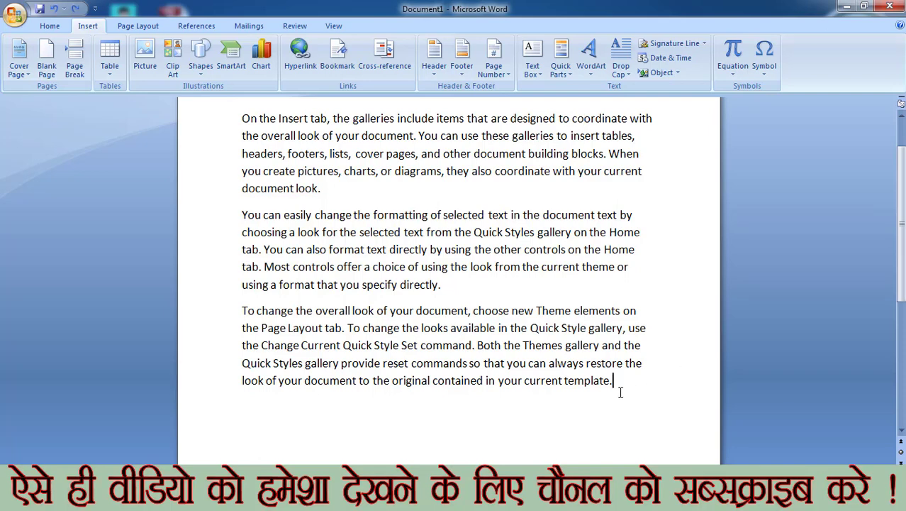
pyautogui.scroll(-1, 621, 392)
pyautogui.scroll(-1, 620, 392)
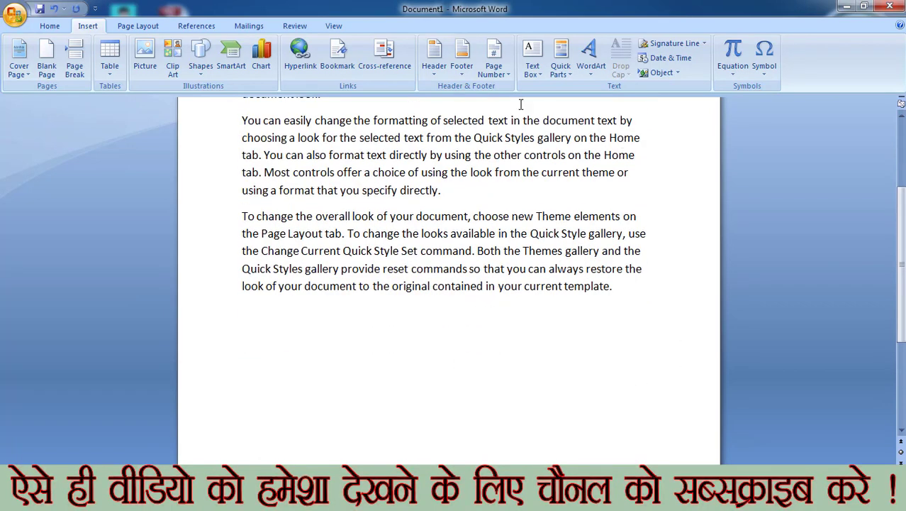
# Step: Insert an Accent Bar 1 page number at the current position, then undo it with Ctrl+Z
pyautogui.click(496, 75)
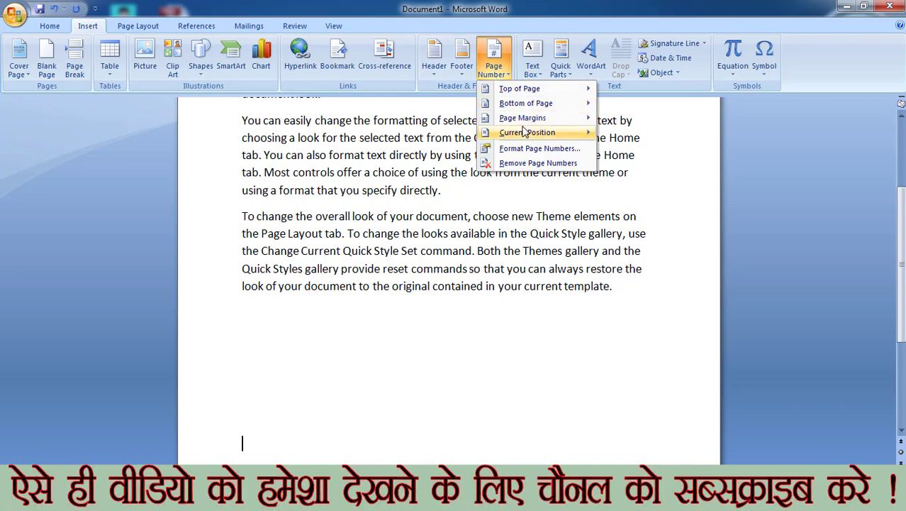
pyautogui.moveTo(524, 132)
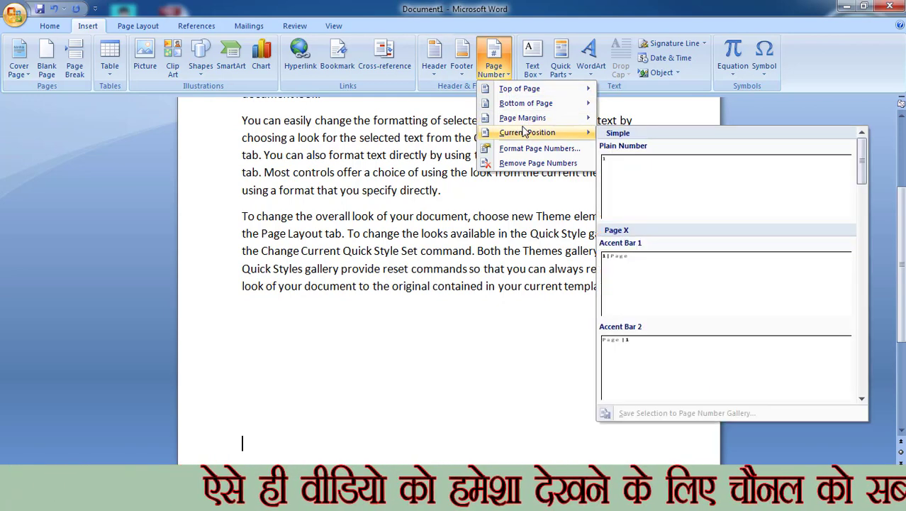
pyautogui.click(631, 255)
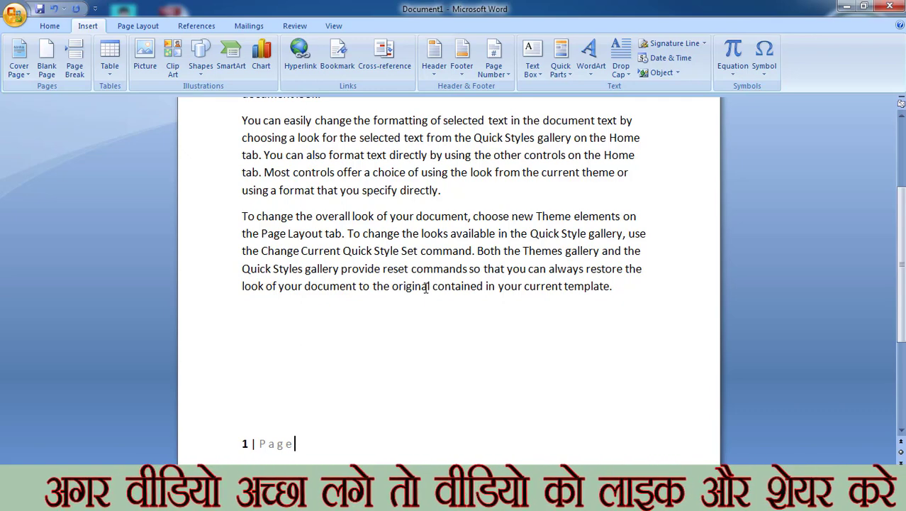
pyautogui.hotkey('ctrl', 'z')
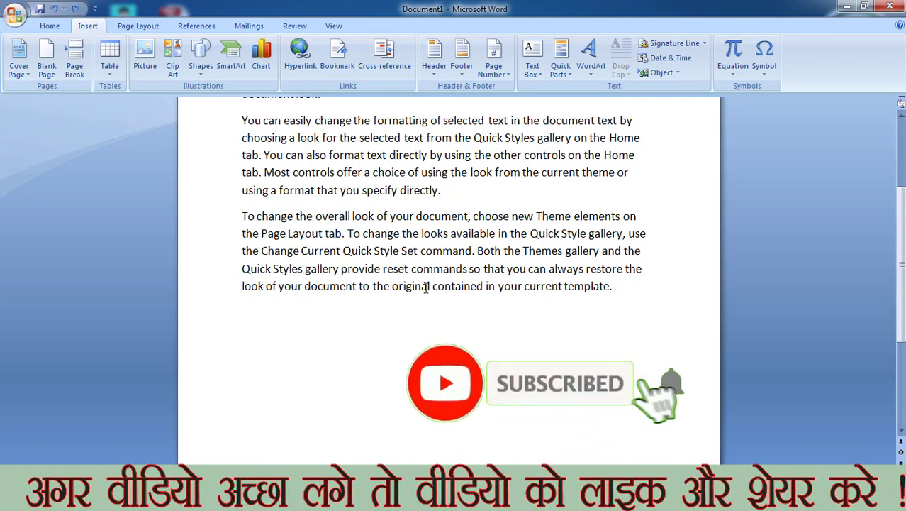
pyautogui.click(494, 77)
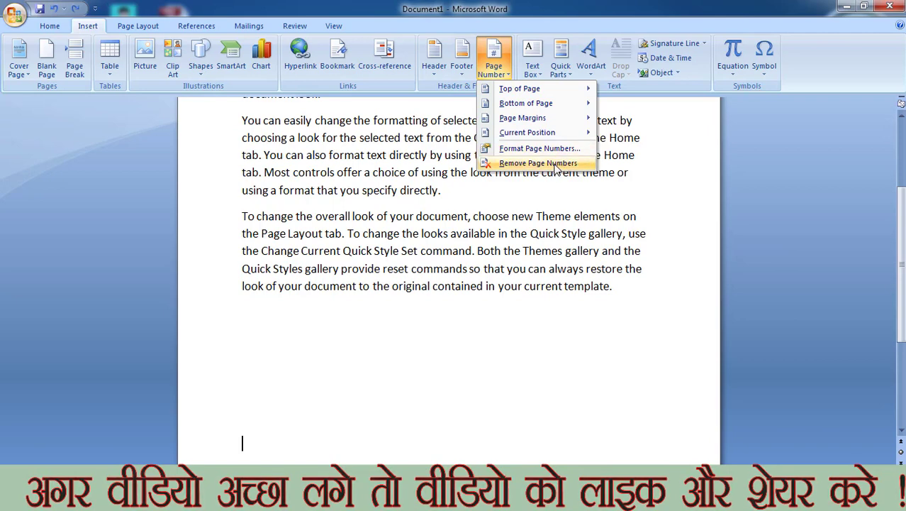
# Step: Place an Accent Bar 1 '1 | Page' number at the top of the page and close the header
pyautogui.moveTo(531, 92)
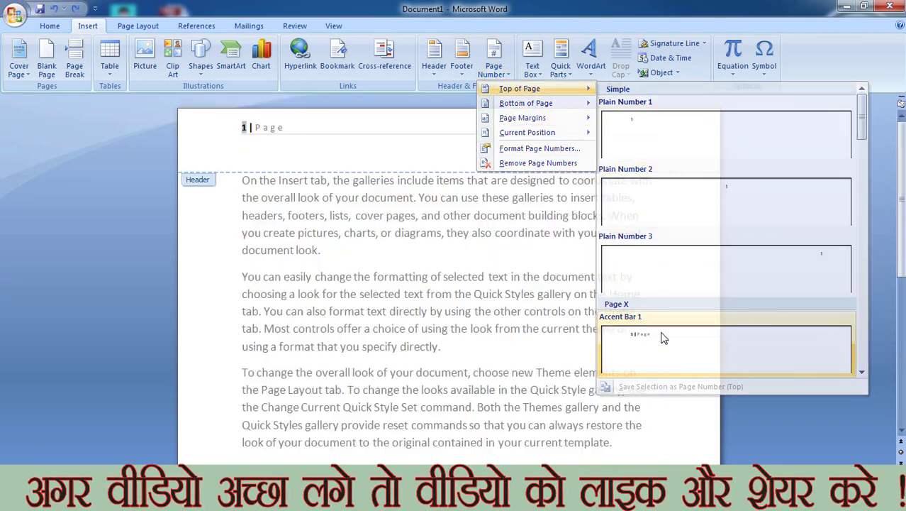
pyautogui.click(663, 338)
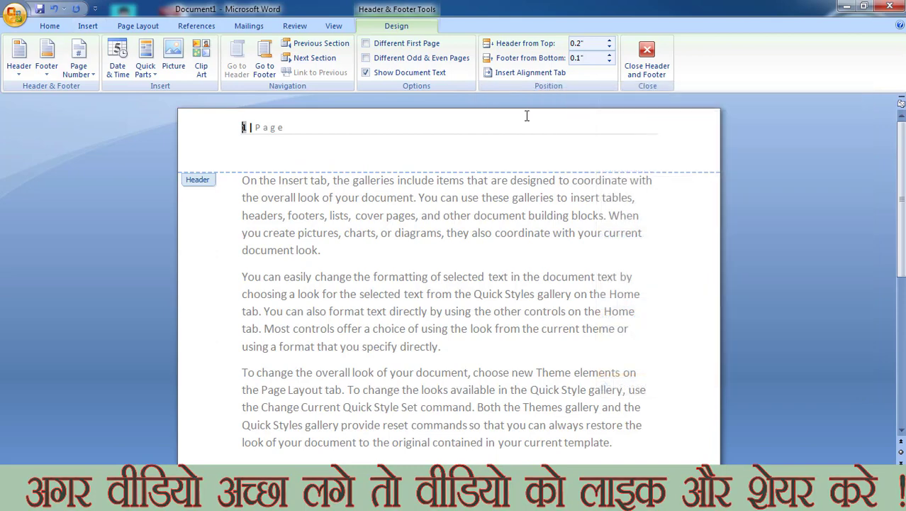
pyautogui.click(642, 68)
pyautogui.click(87, 24)
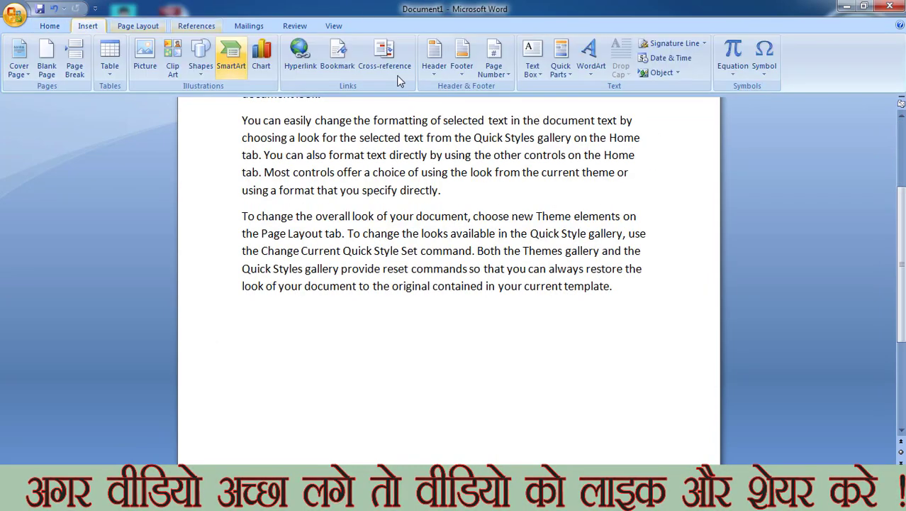
pyautogui.click(496, 71)
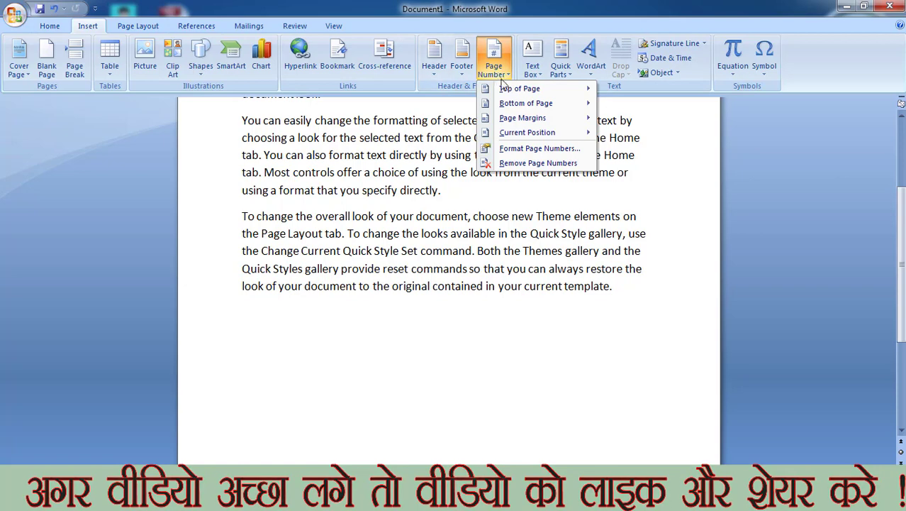
# Step: In Format Page Numbers, set the number format to lowercase Roman numerals 'i, ii, iii'
pyautogui.click(524, 150)
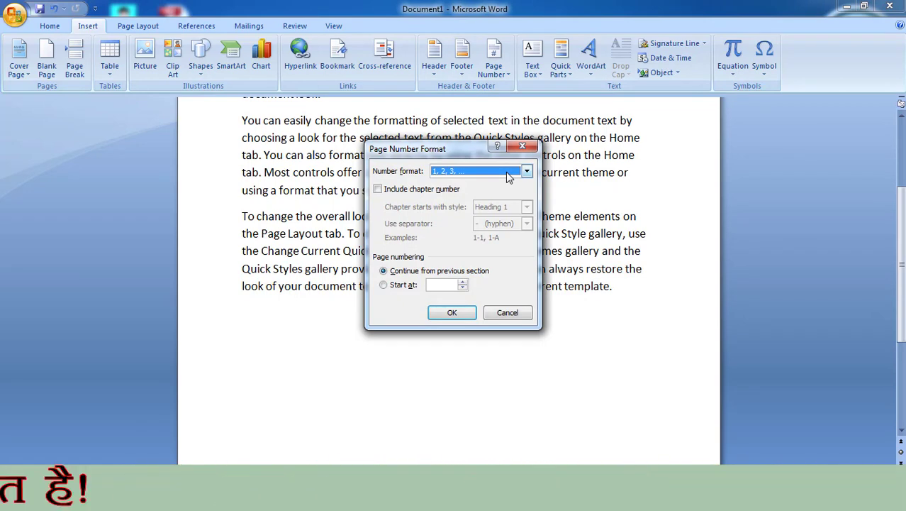
pyautogui.click(506, 172)
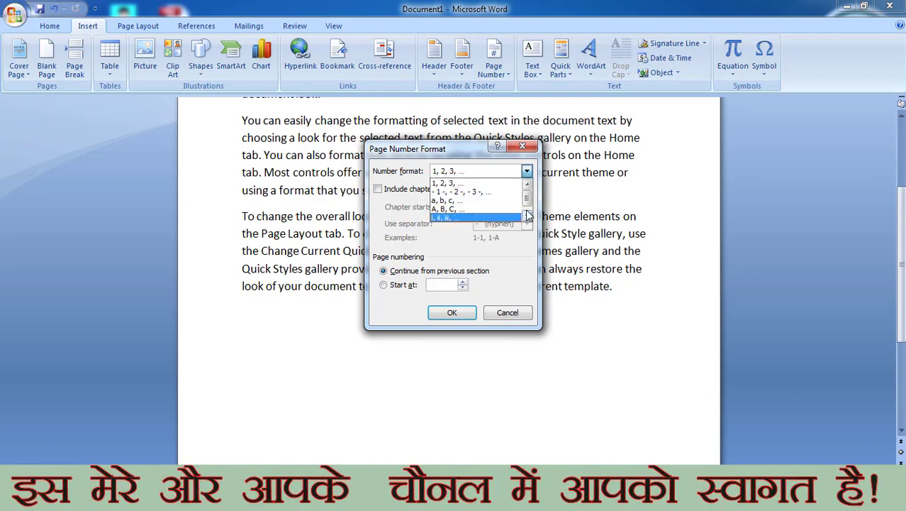
pyautogui.click(495, 170)
pyautogui.click(495, 170)
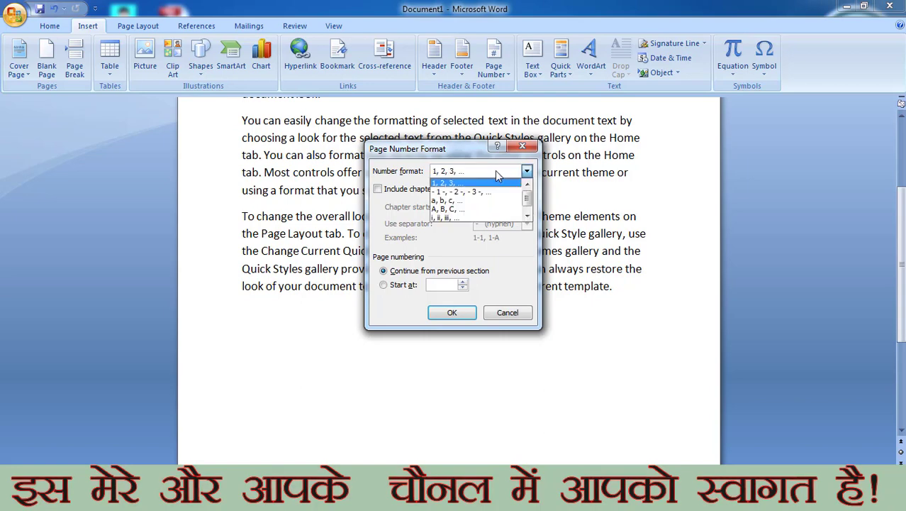
pyautogui.click(468, 218)
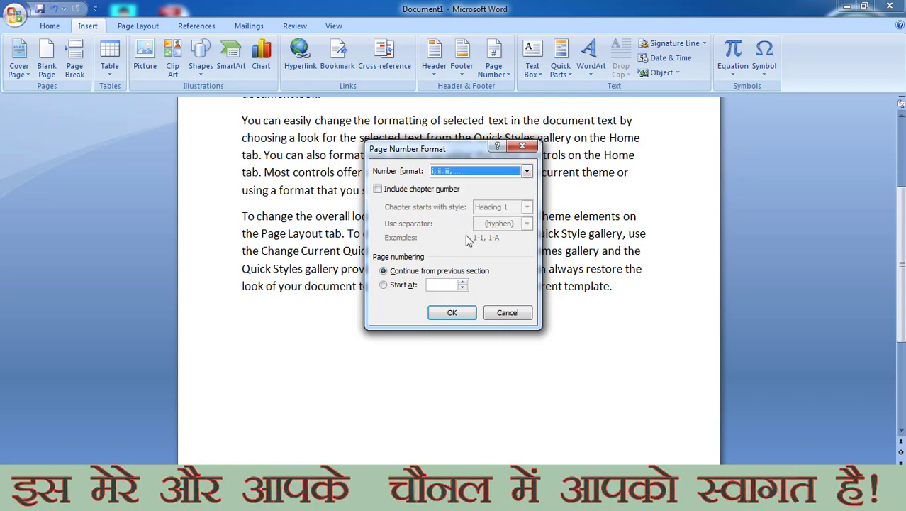
pyautogui.click(449, 313)
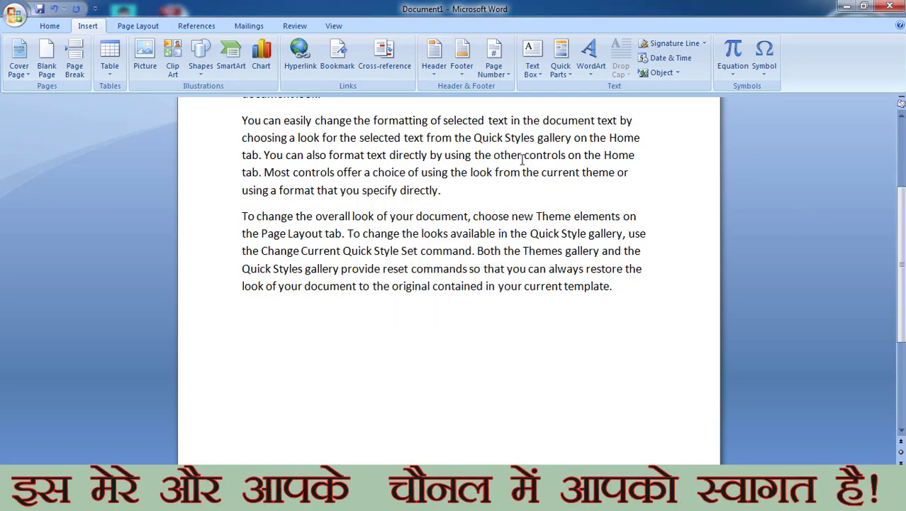
# Step: Insert an Accent Bar 1 page number at the top of the page, then close the header
pyautogui.click(488, 72)
pyautogui.moveTo(535, 85)
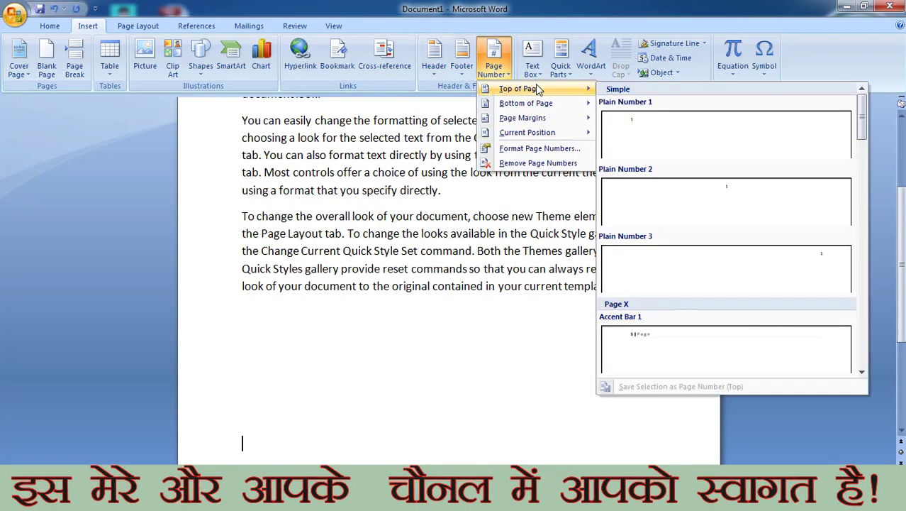
pyautogui.click(639, 321)
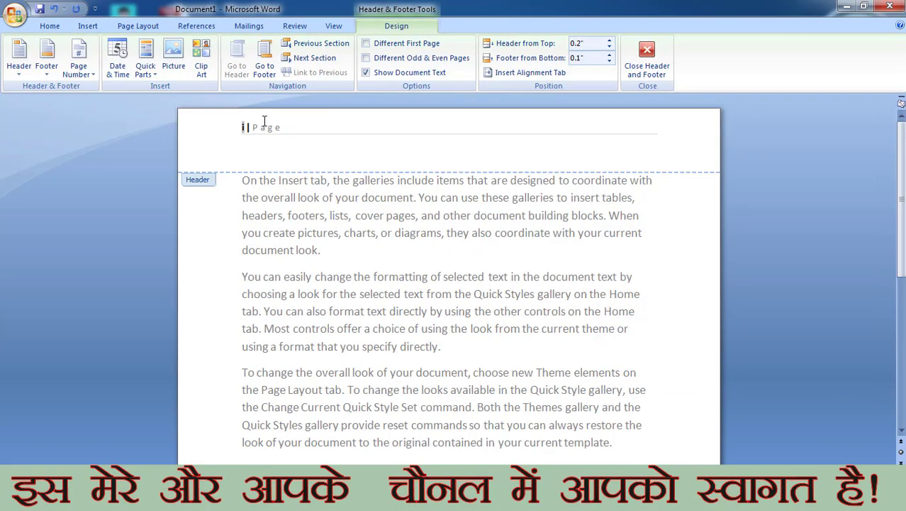
pyautogui.click(647, 62)
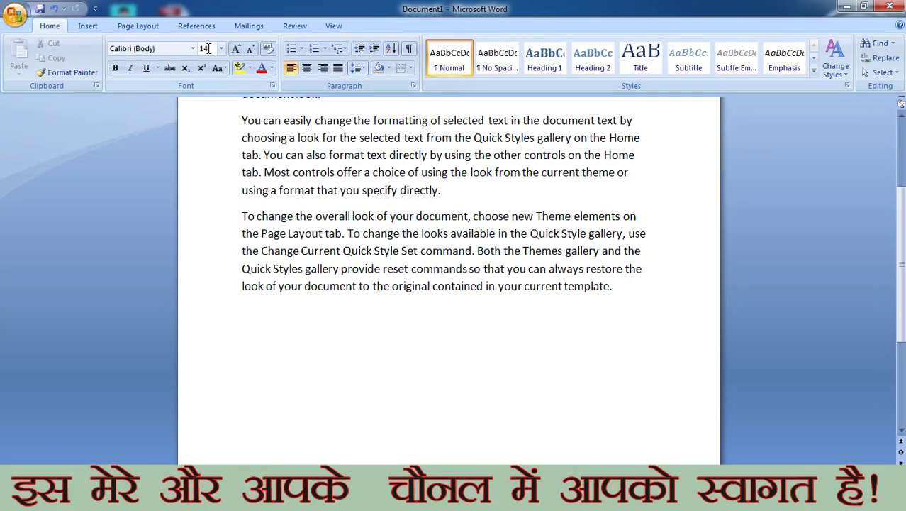
# Step: Annotate the Insert ribbon's Text group, then minimize Word to reveal the desktop
pyautogui.click(86, 25)
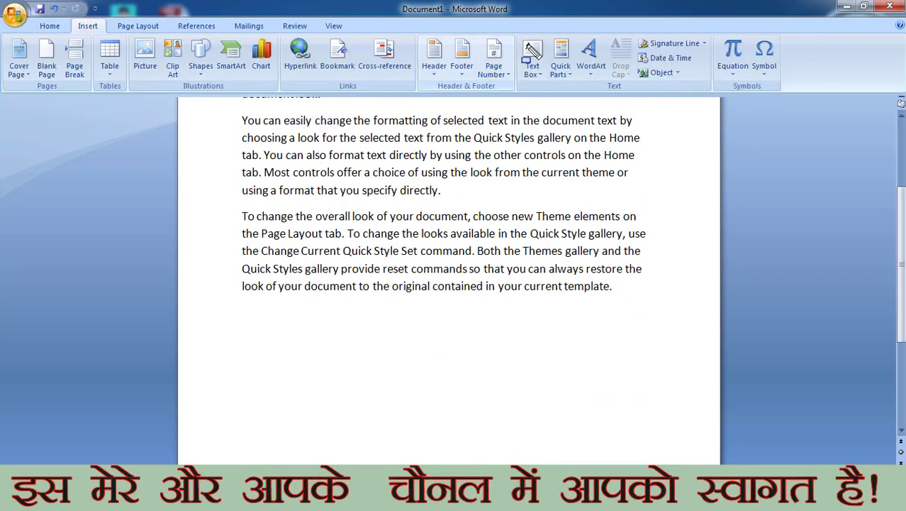
pyautogui.moveTo(510, 33)
pyautogui.mouseDown()
pyautogui.moveTo(638, 102)
pyautogui.moveTo(713, 92)
pyautogui.mouseUp()
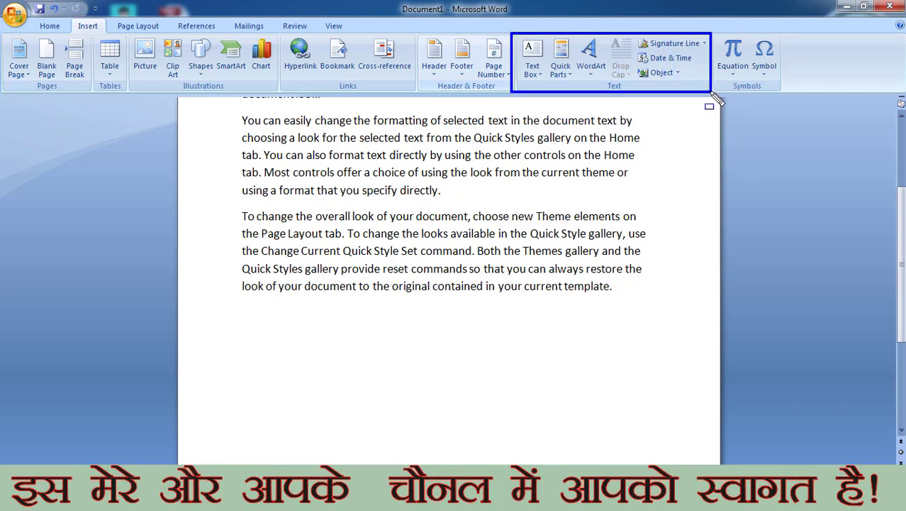
pyautogui.moveTo(524, 81); pyautogui.dragTo(550, 139)
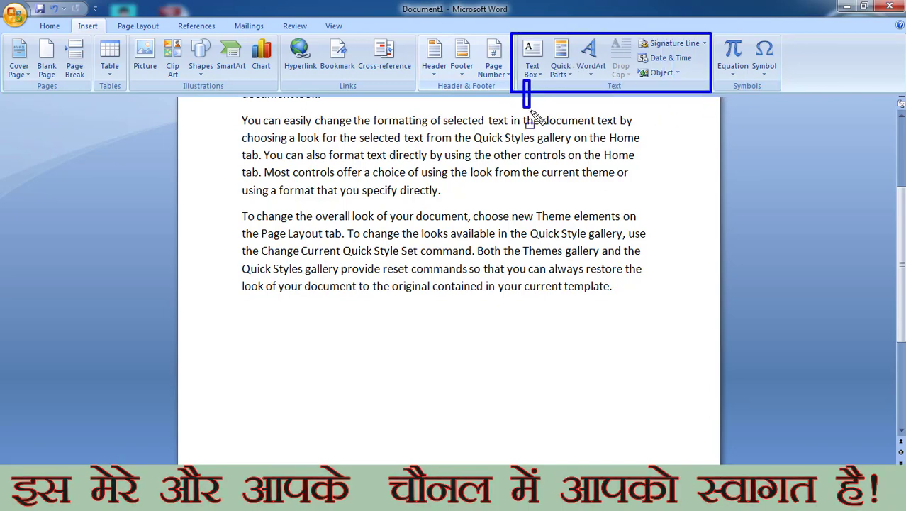
pyautogui.moveTo(556, 74); pyautogui.dragTo(585, 129)
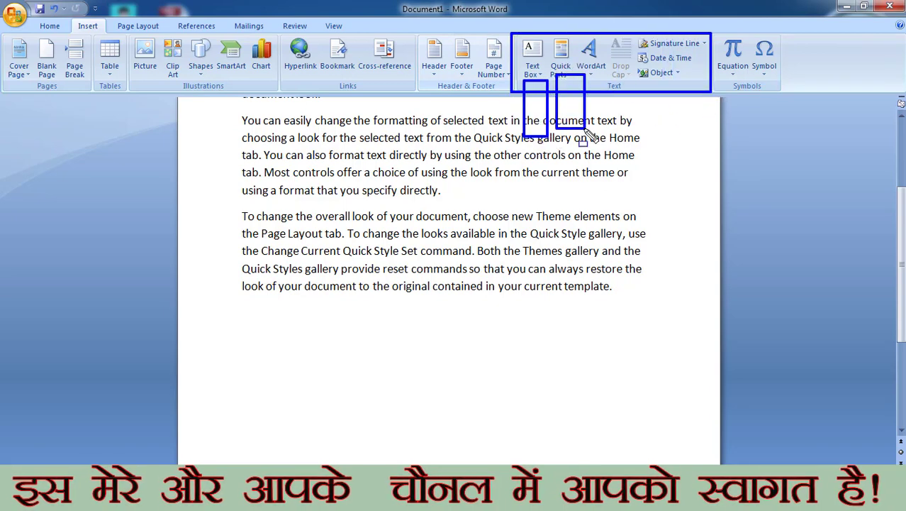
pyautogui.moveTo(590, 67); pyautogui.dragTo(608, 147)
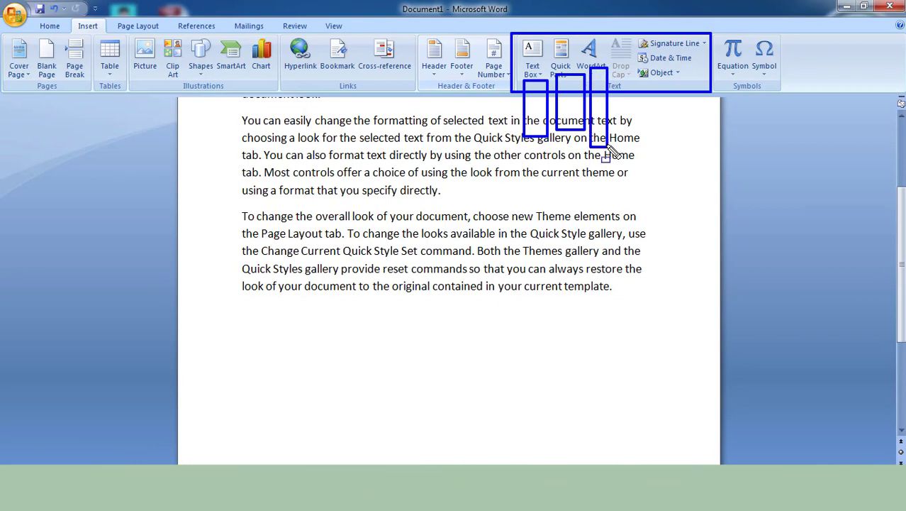
pyautogui.moveTo(618, 71); pyautogui.dragTo(636, 128)
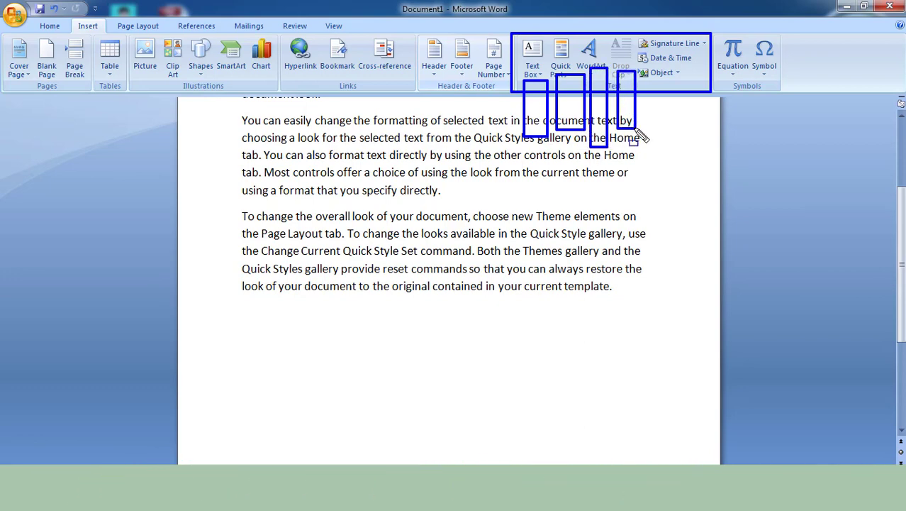
pyautogui.moveTo(650, 34)
pyautogui.mouseDown()
pyautogui.moveTo(704, 56)
pyautogui.moveTo(694, 85)
pyautogui.mouseUp()
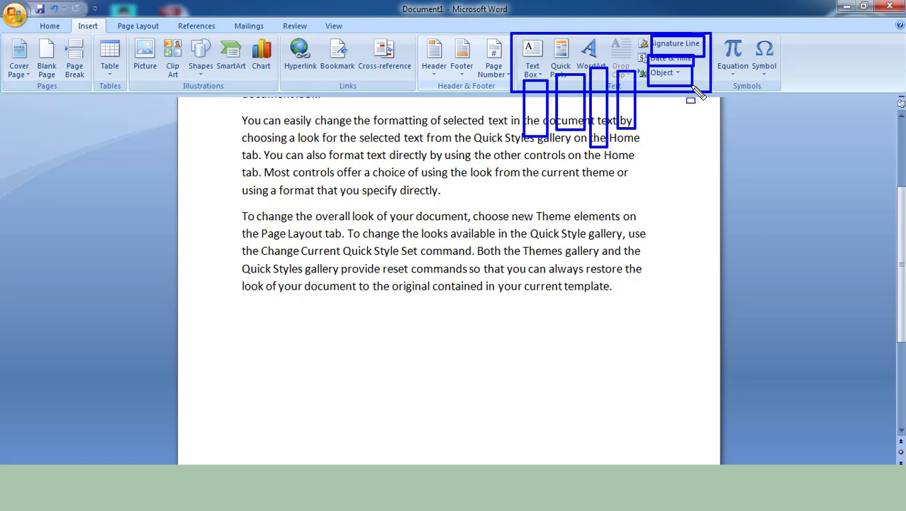
pyautogui.press('Escape')
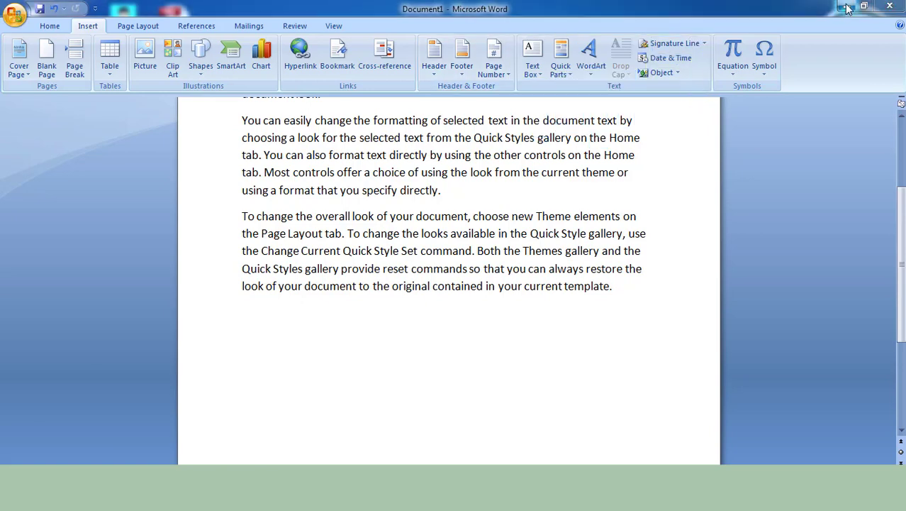
pyautogui.click(845, 7)
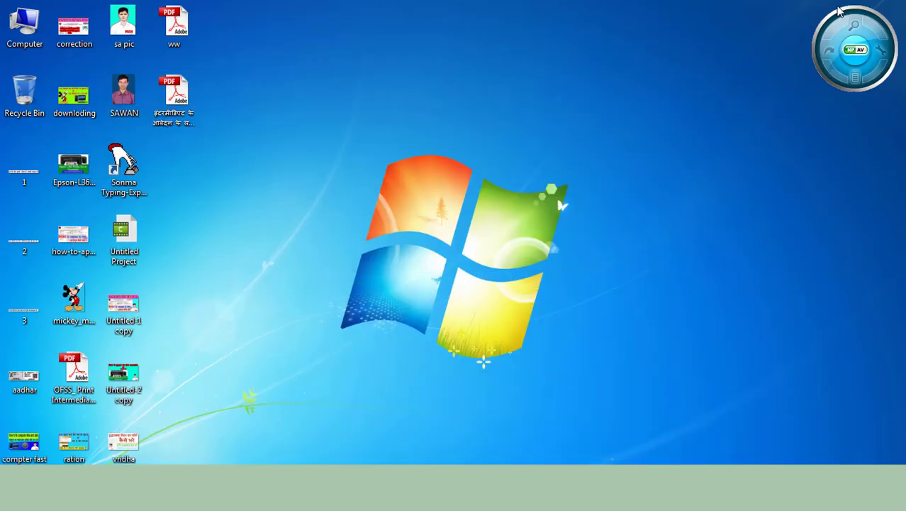